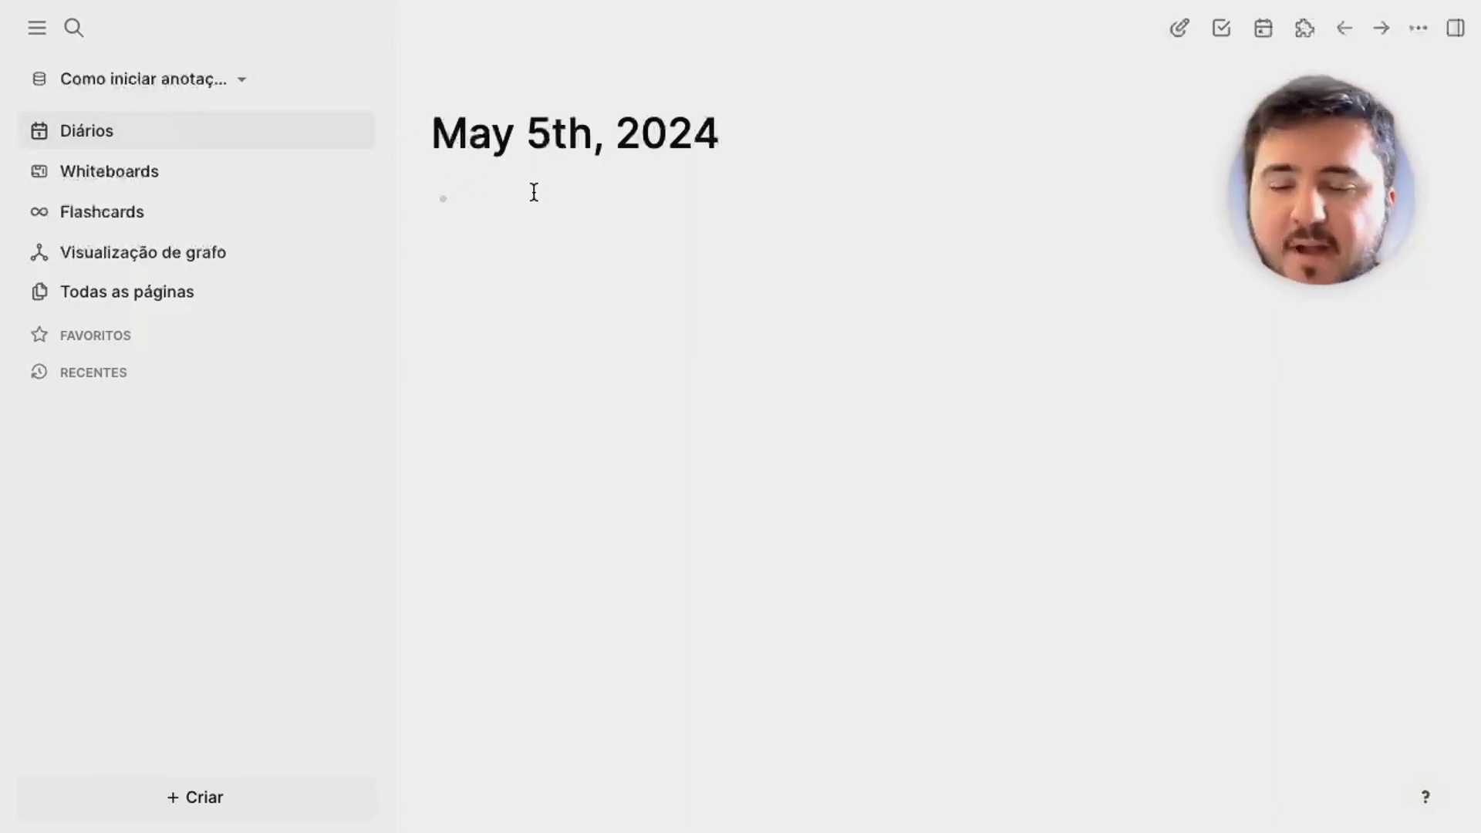
Create a new page named Autos.
key(Escape)
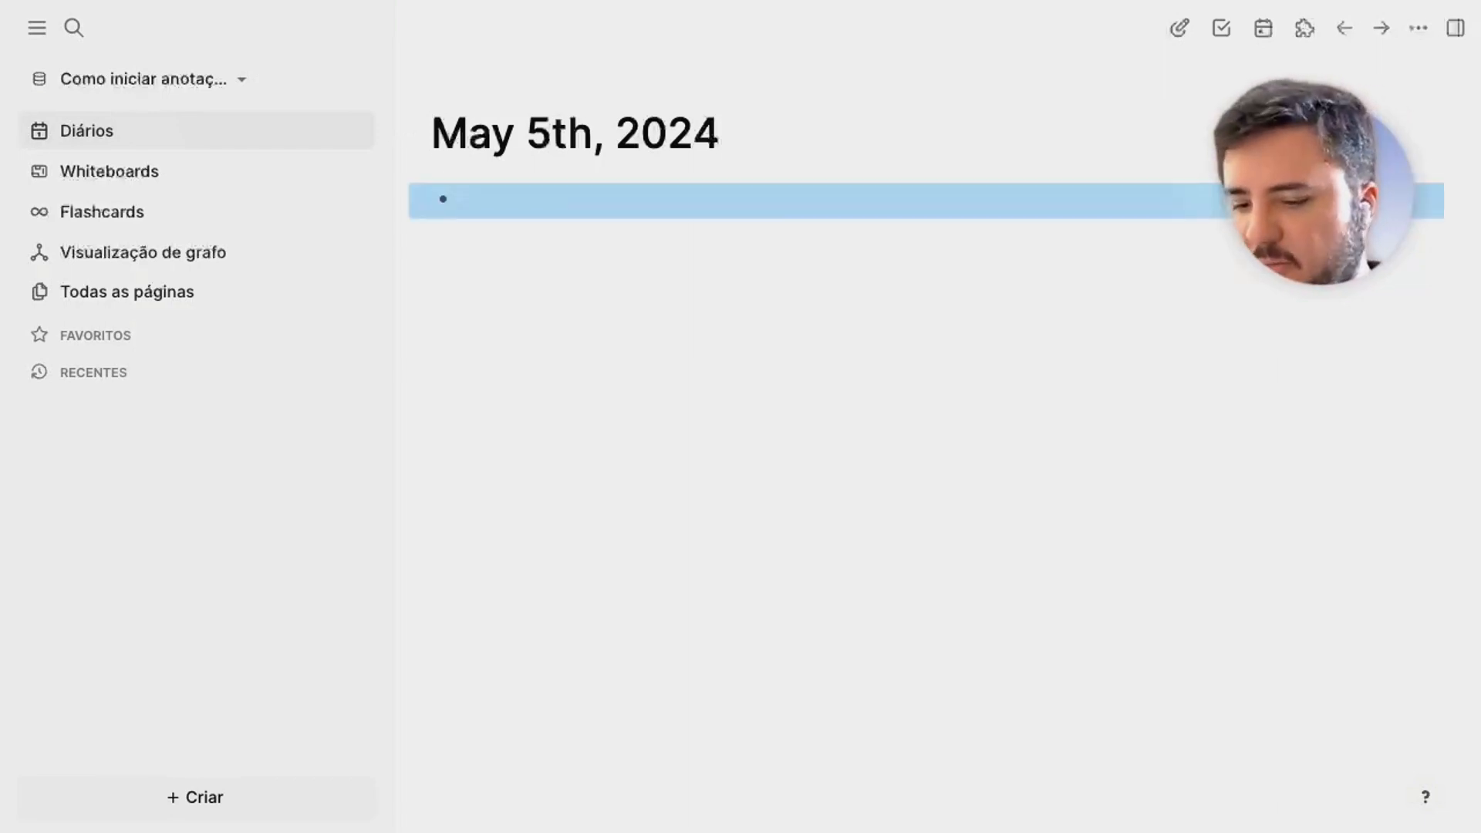
key(super+k)
text(Autos)
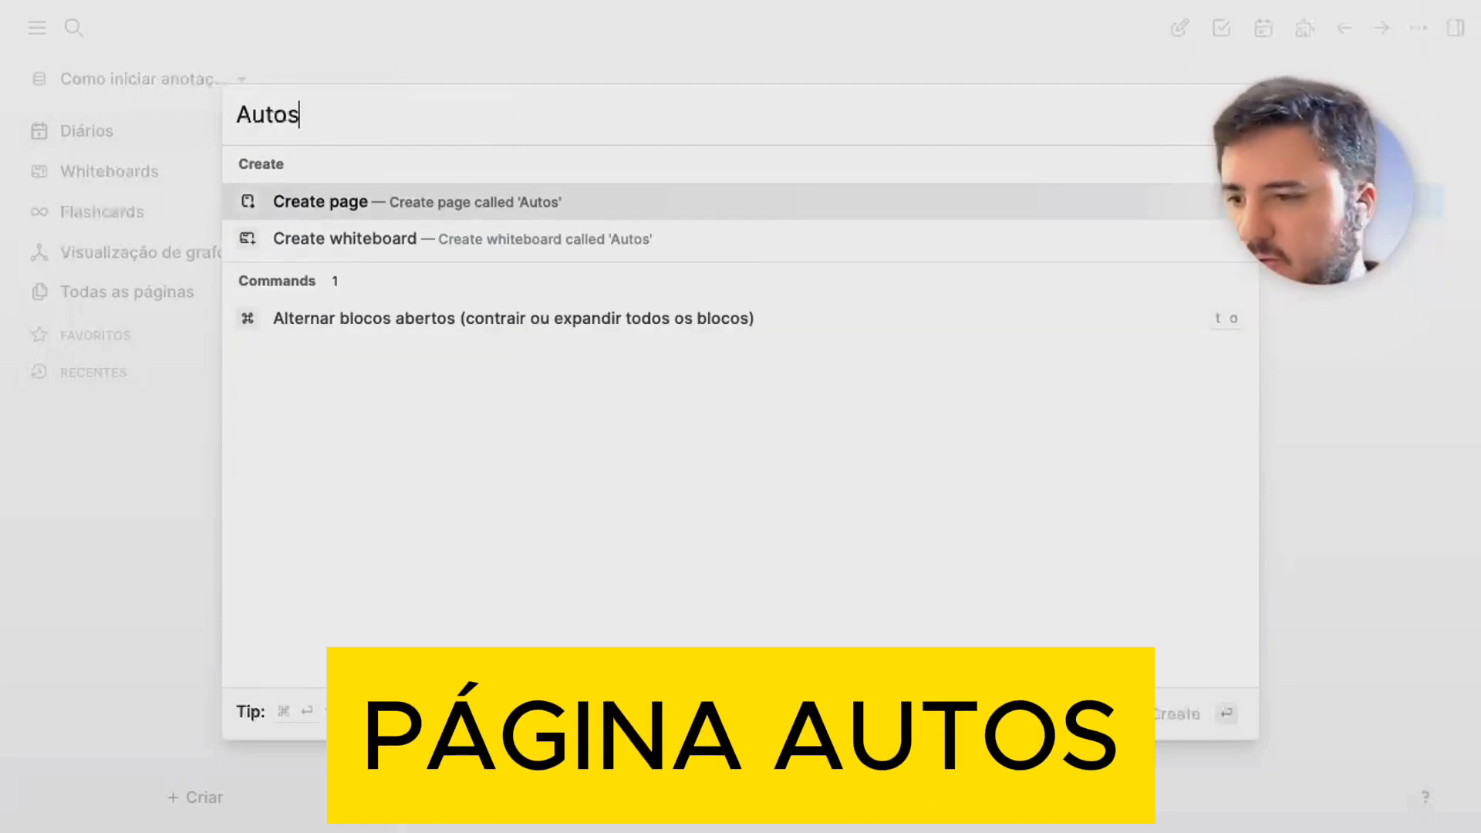
key(Return)
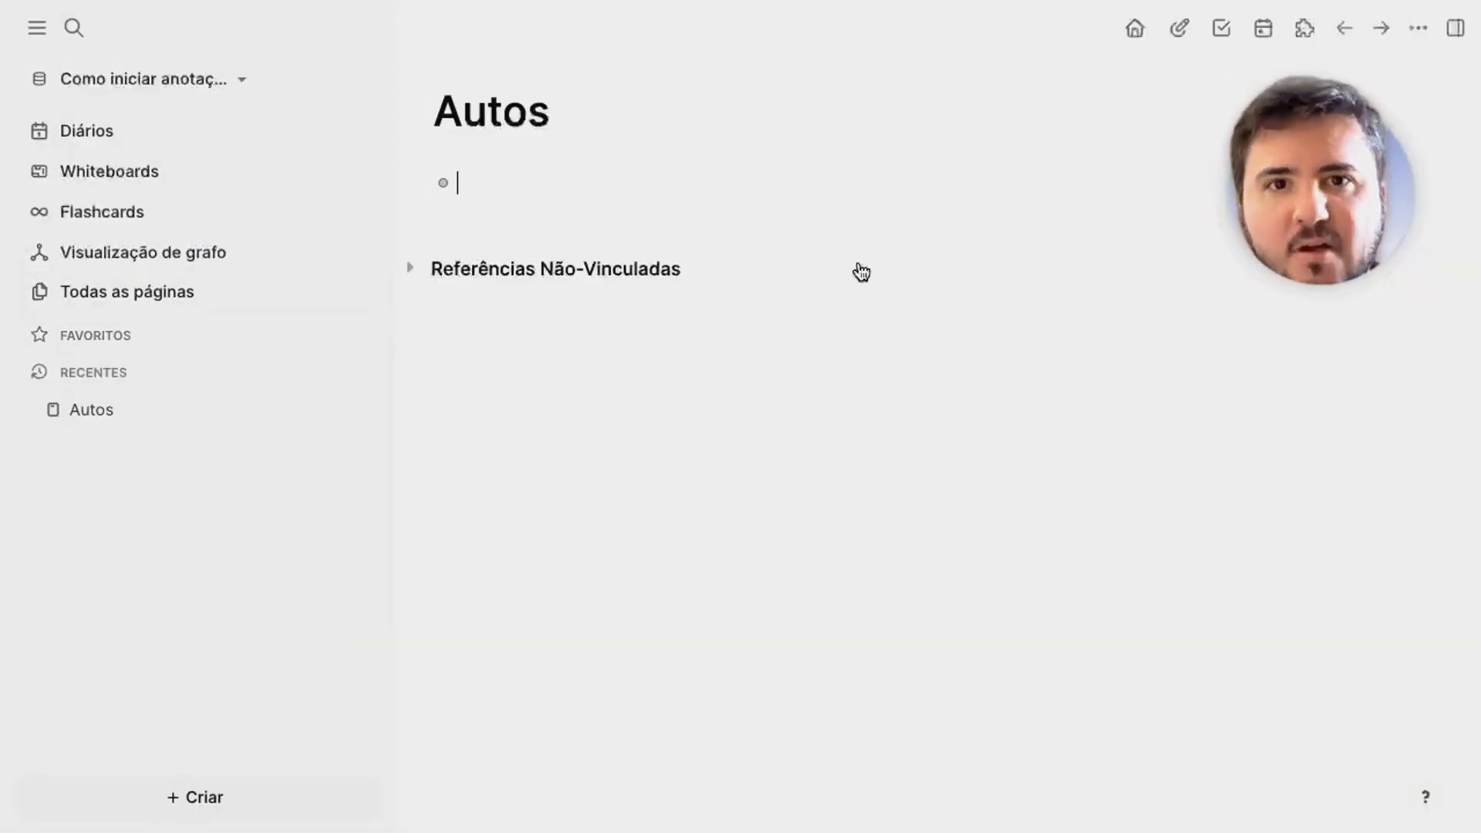
text(/)
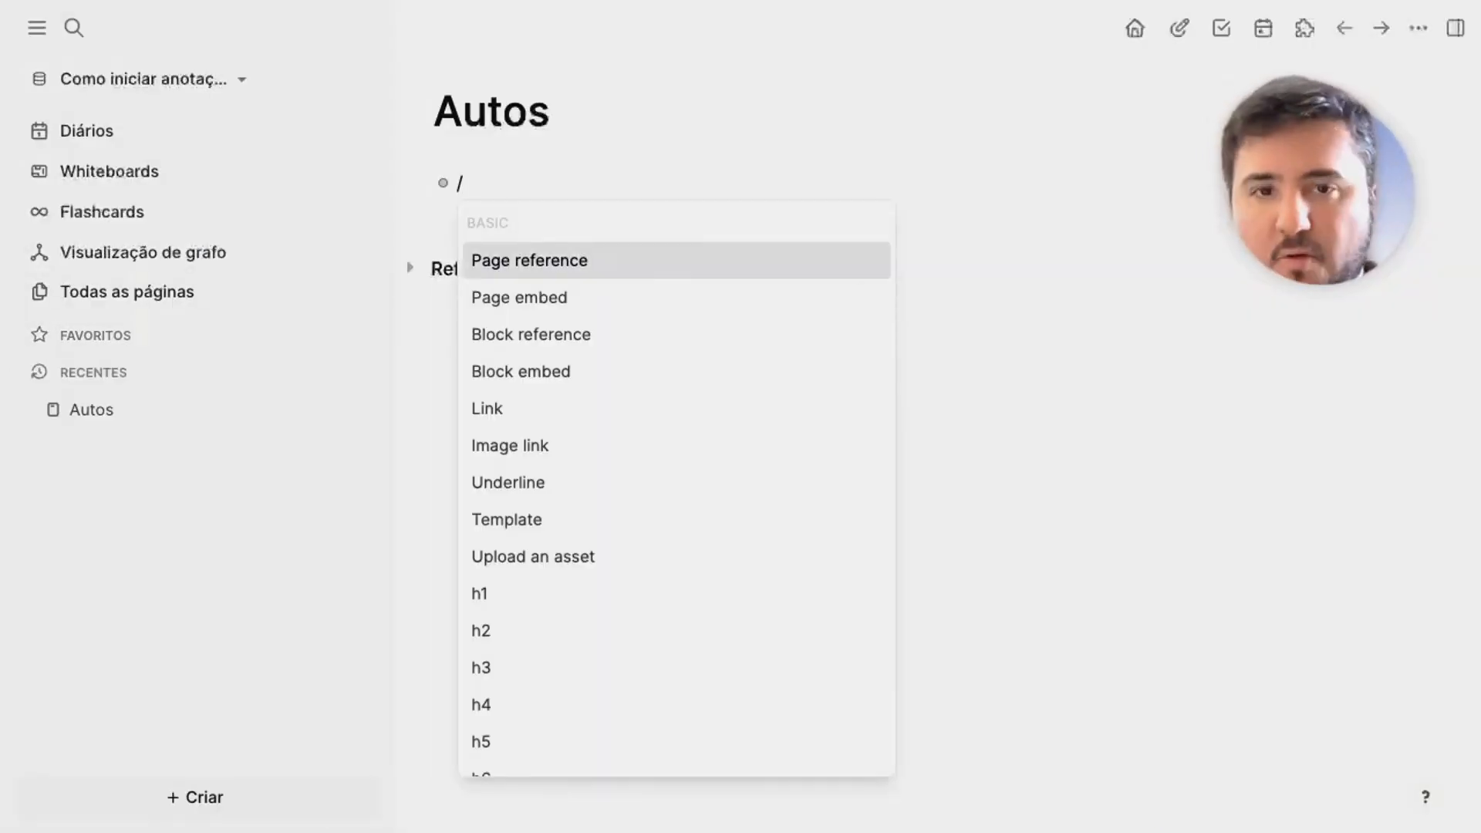
text(up)
click(532, 225)
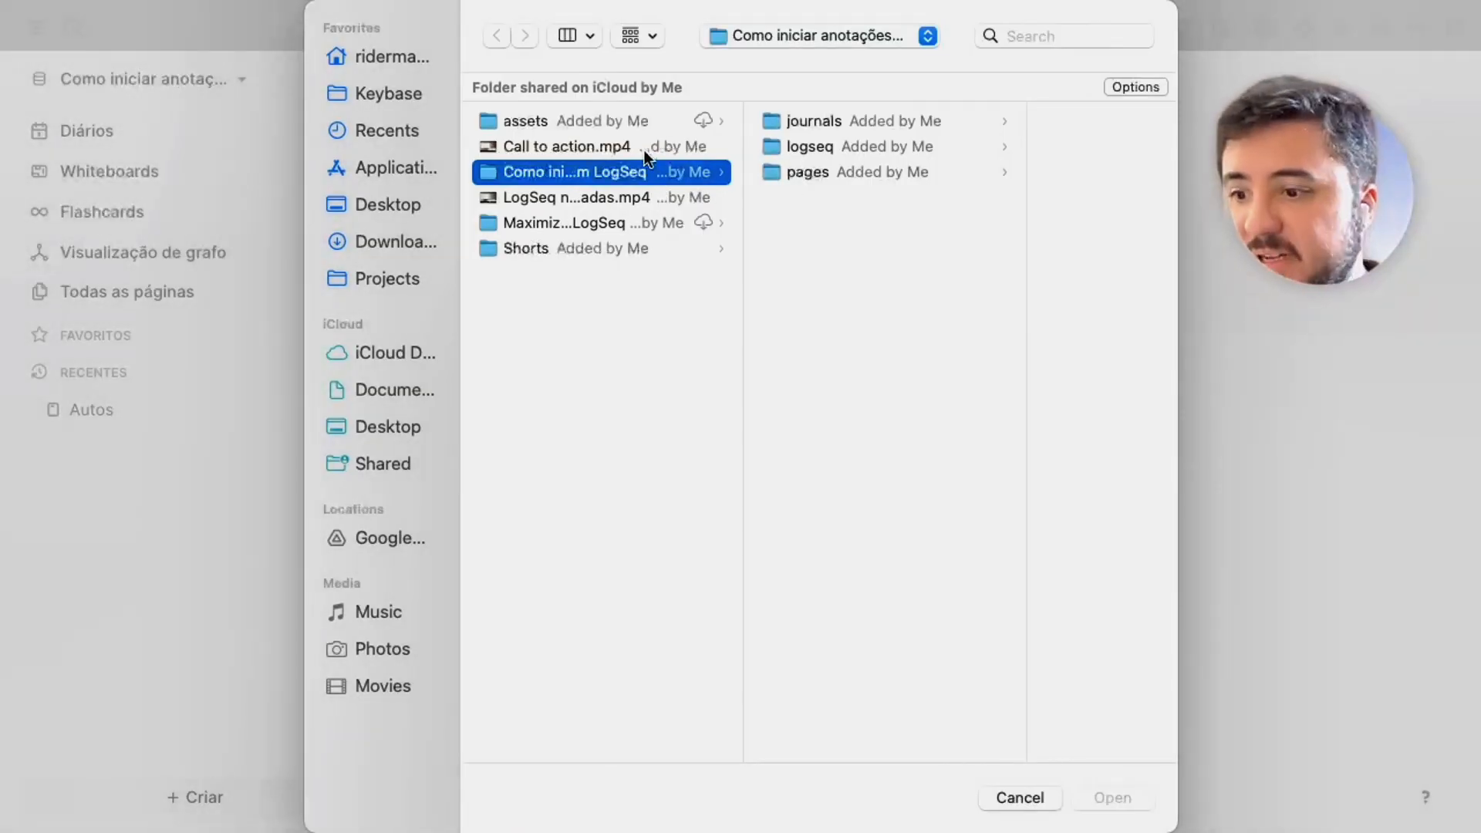
click(580, 122)
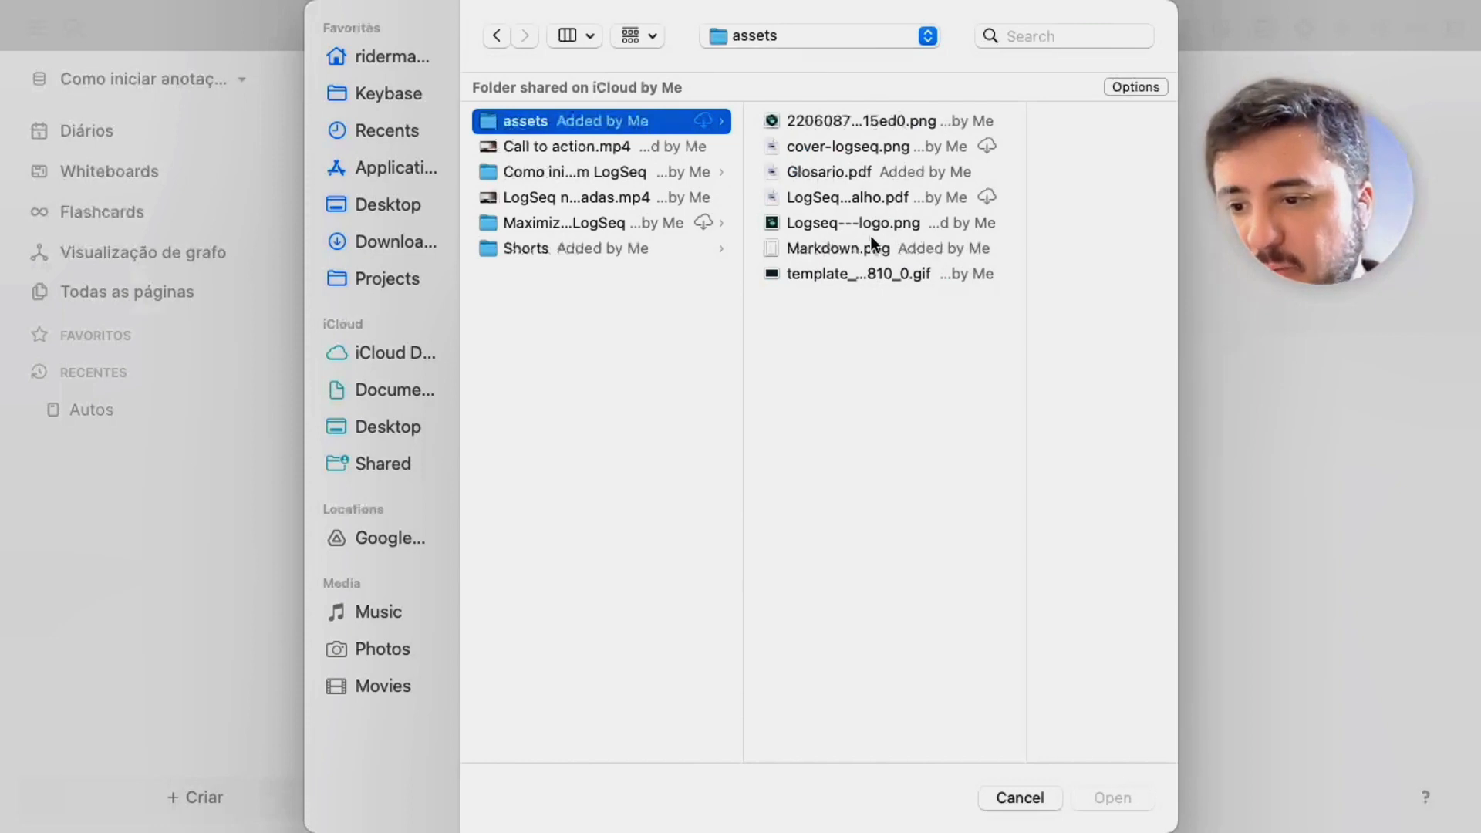
click(539, 218)
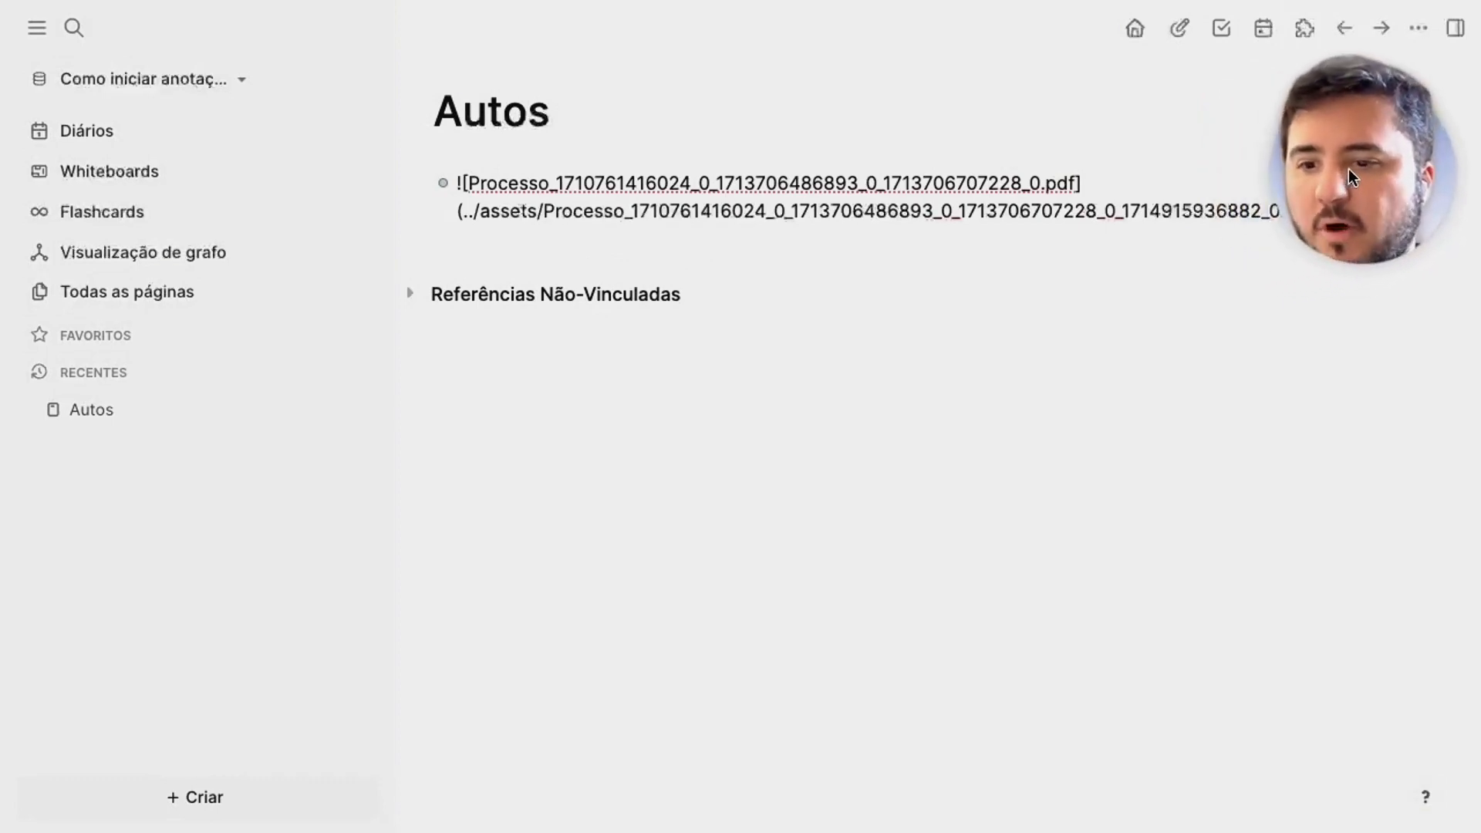
click(1012, 268)
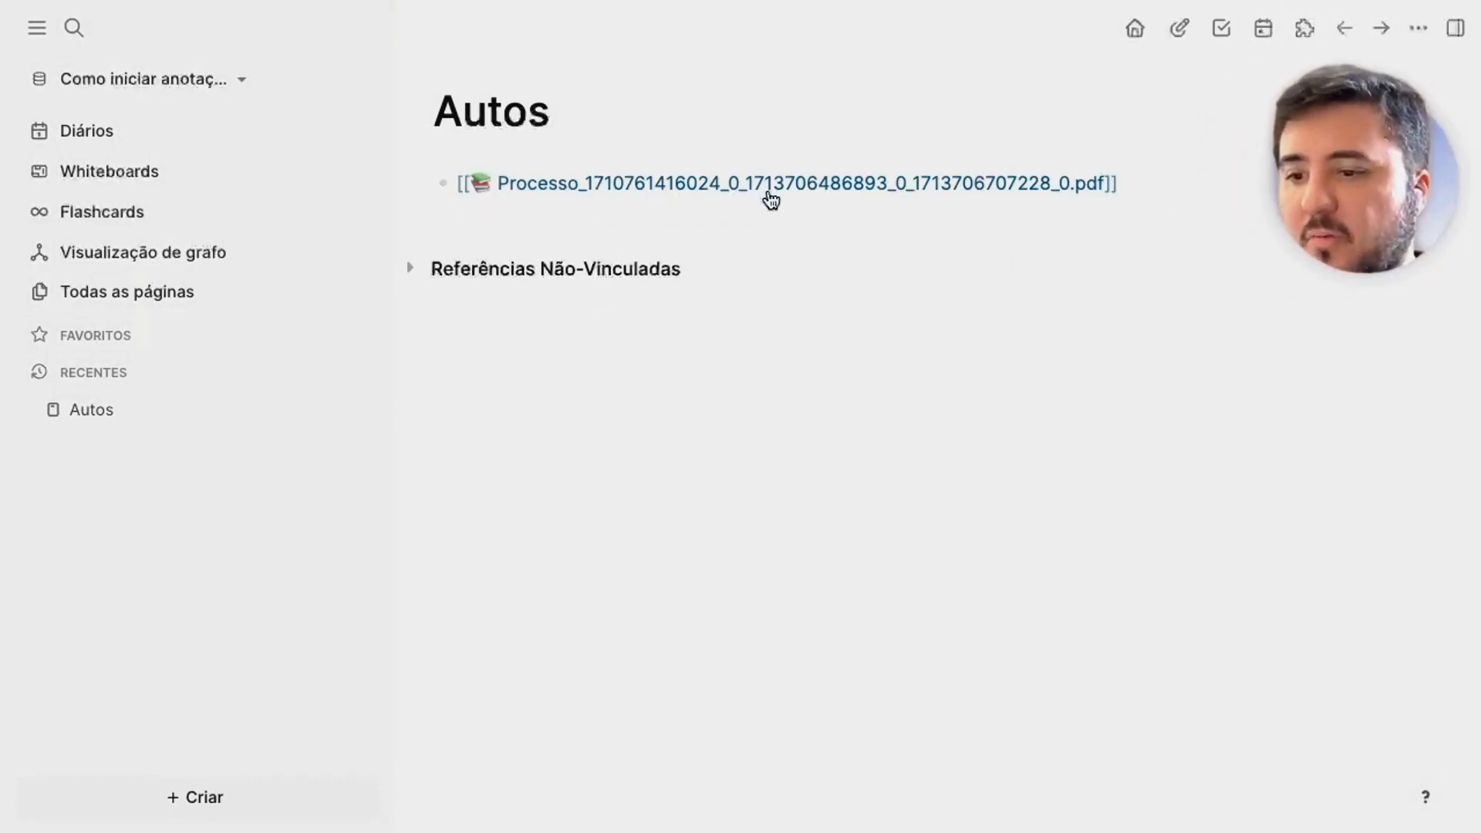
click(643, 185)
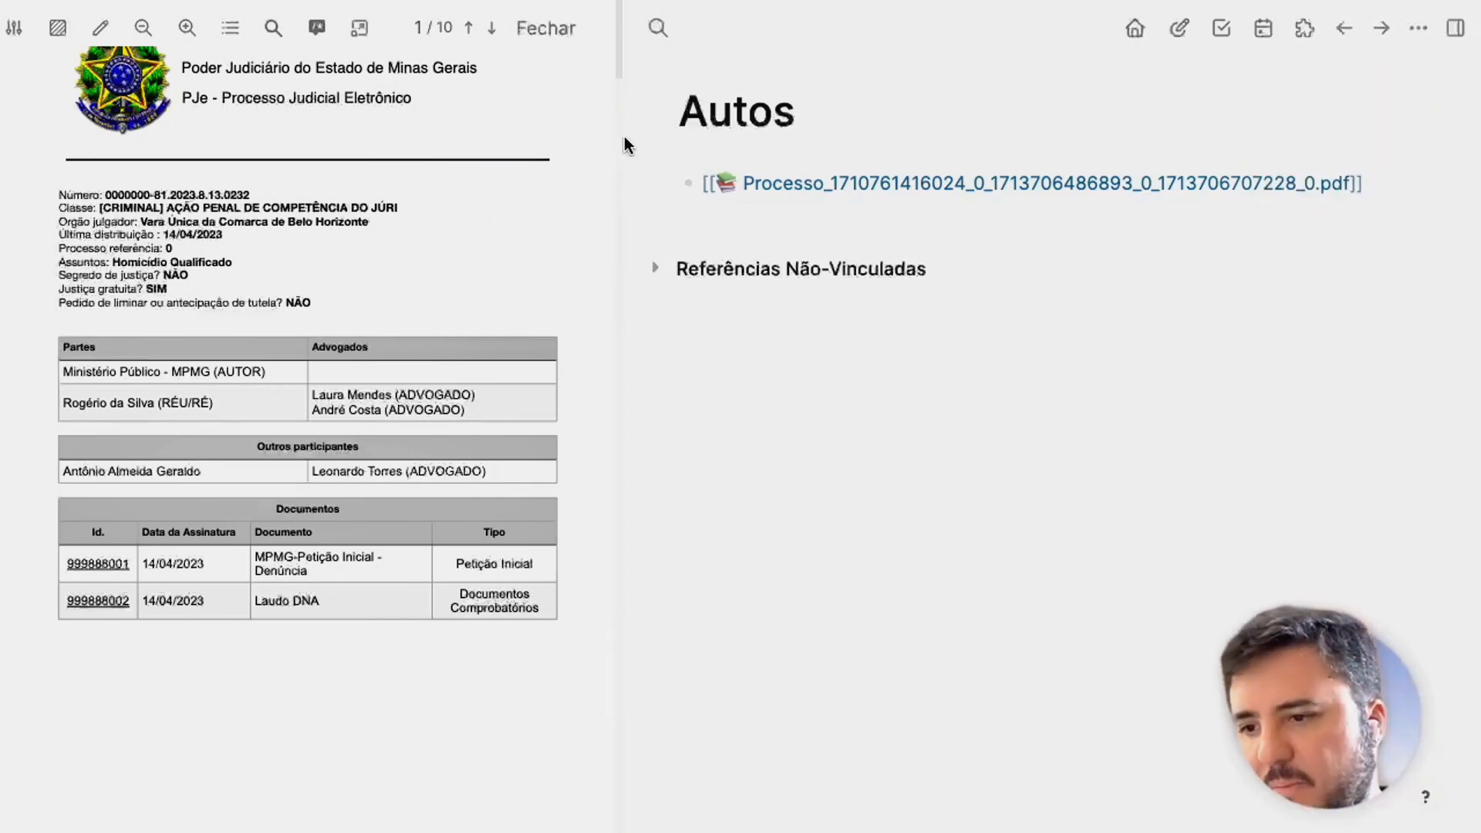
Widen the PDF viewer pane and select the defendant's name in the Partes table.
drag(622, 57, 824, 48)
scroll(381, 368, down, 1)
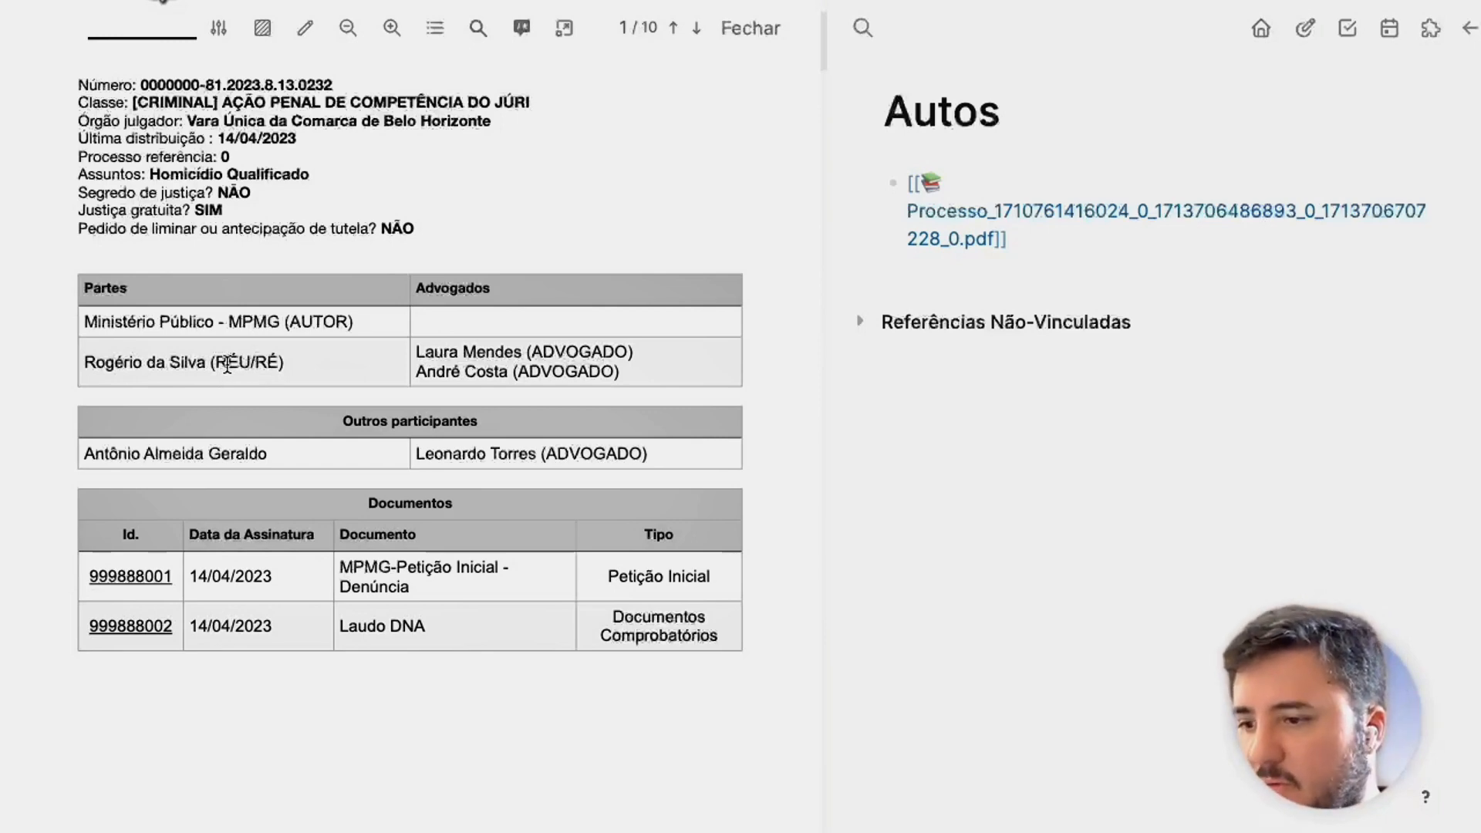
drag(206, 353, 83, 360)
click(853, 497)
Create a page for the defendant under the pessoas/ namespace.
key(super+k)
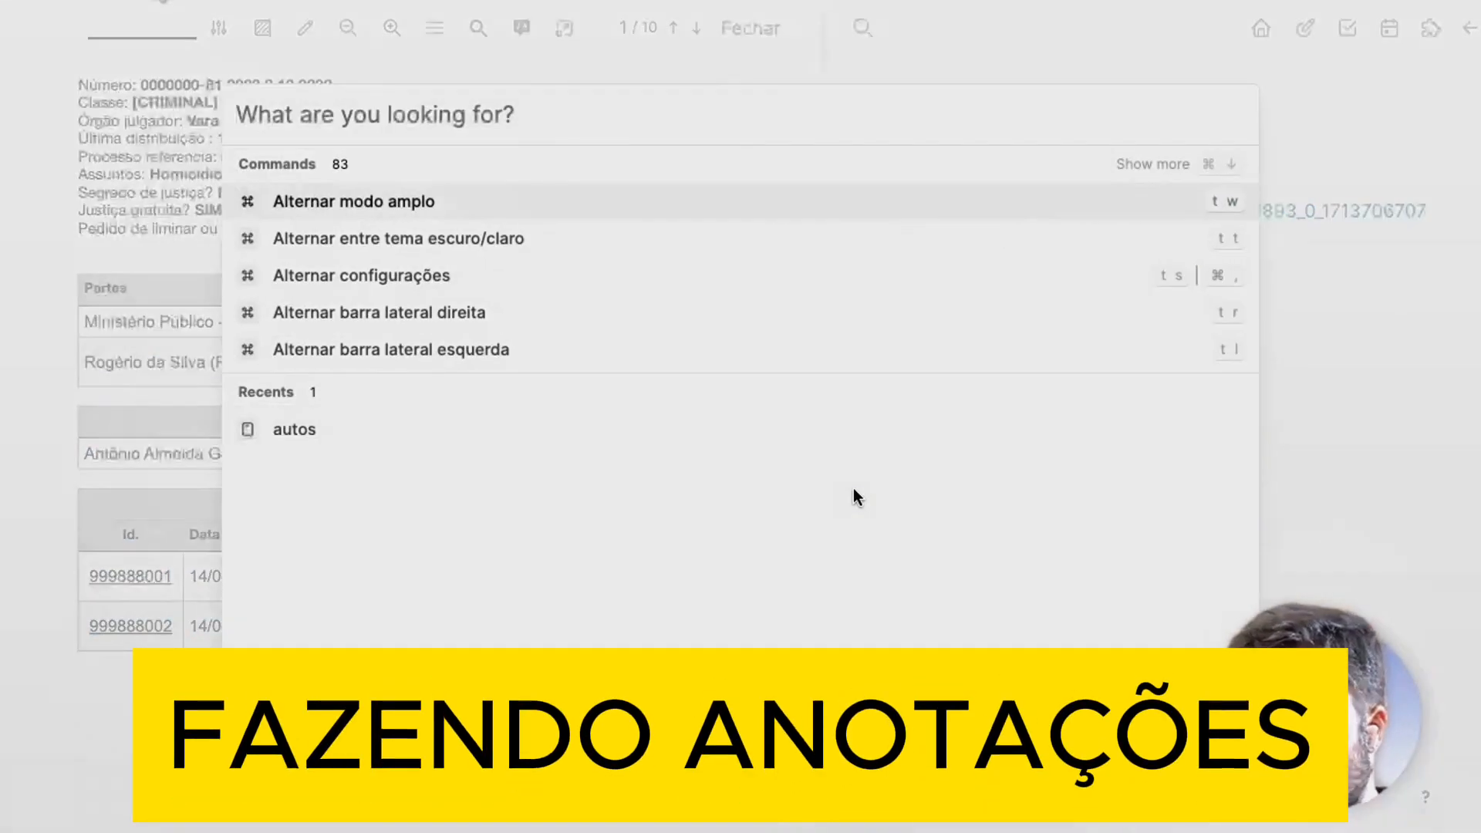
text(pessoas/)
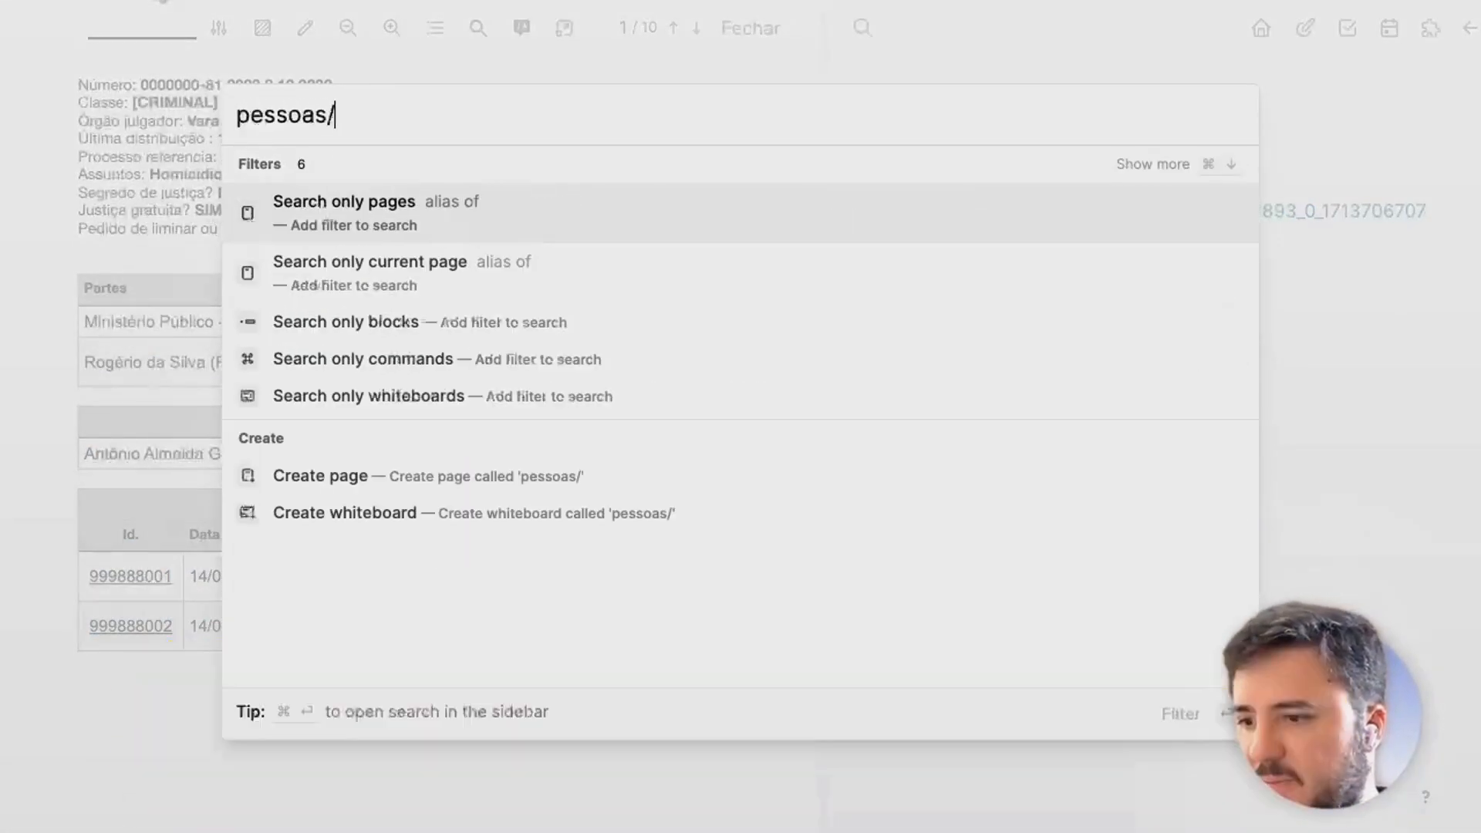
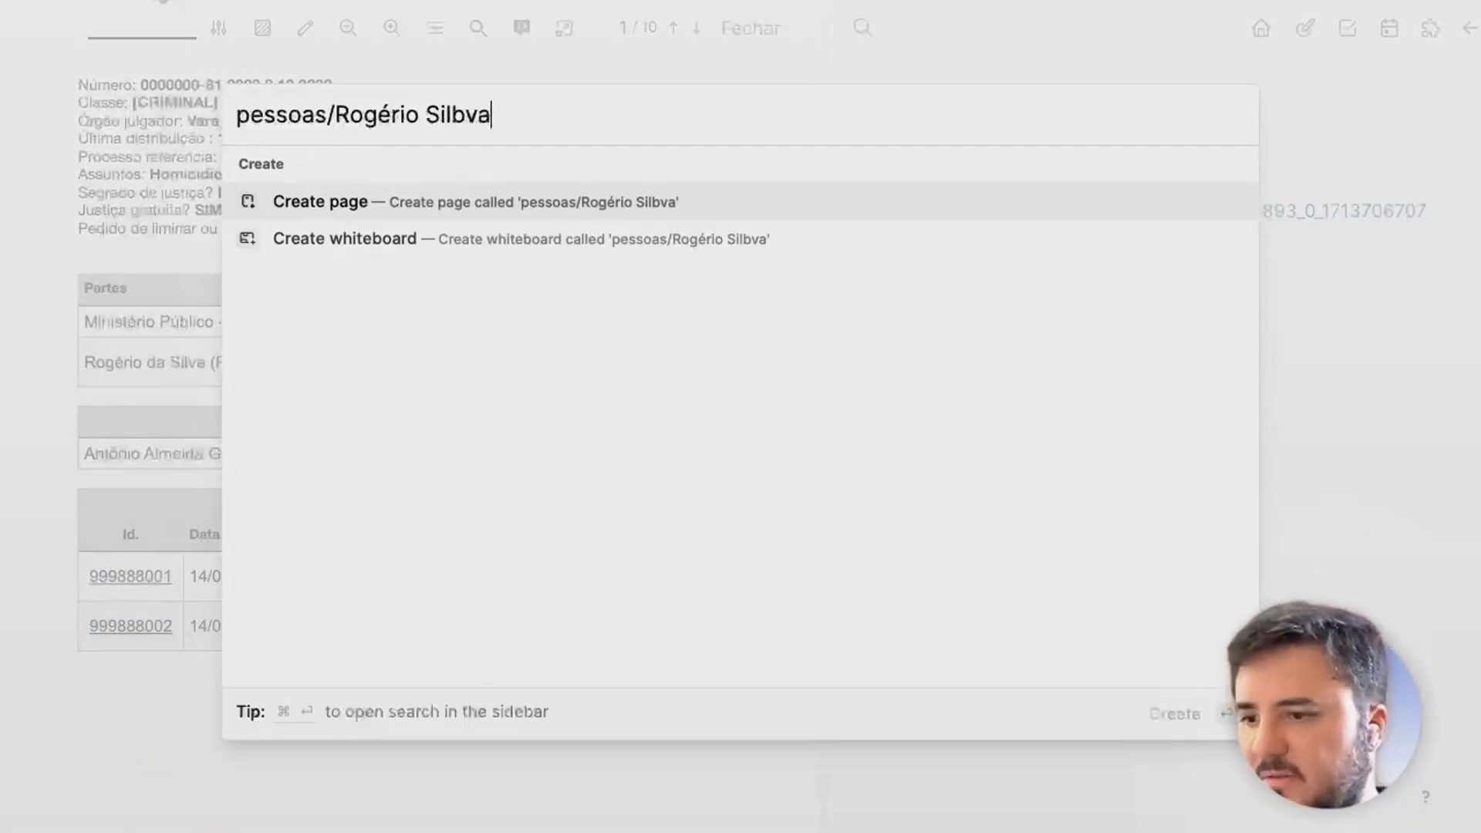
key(Return)
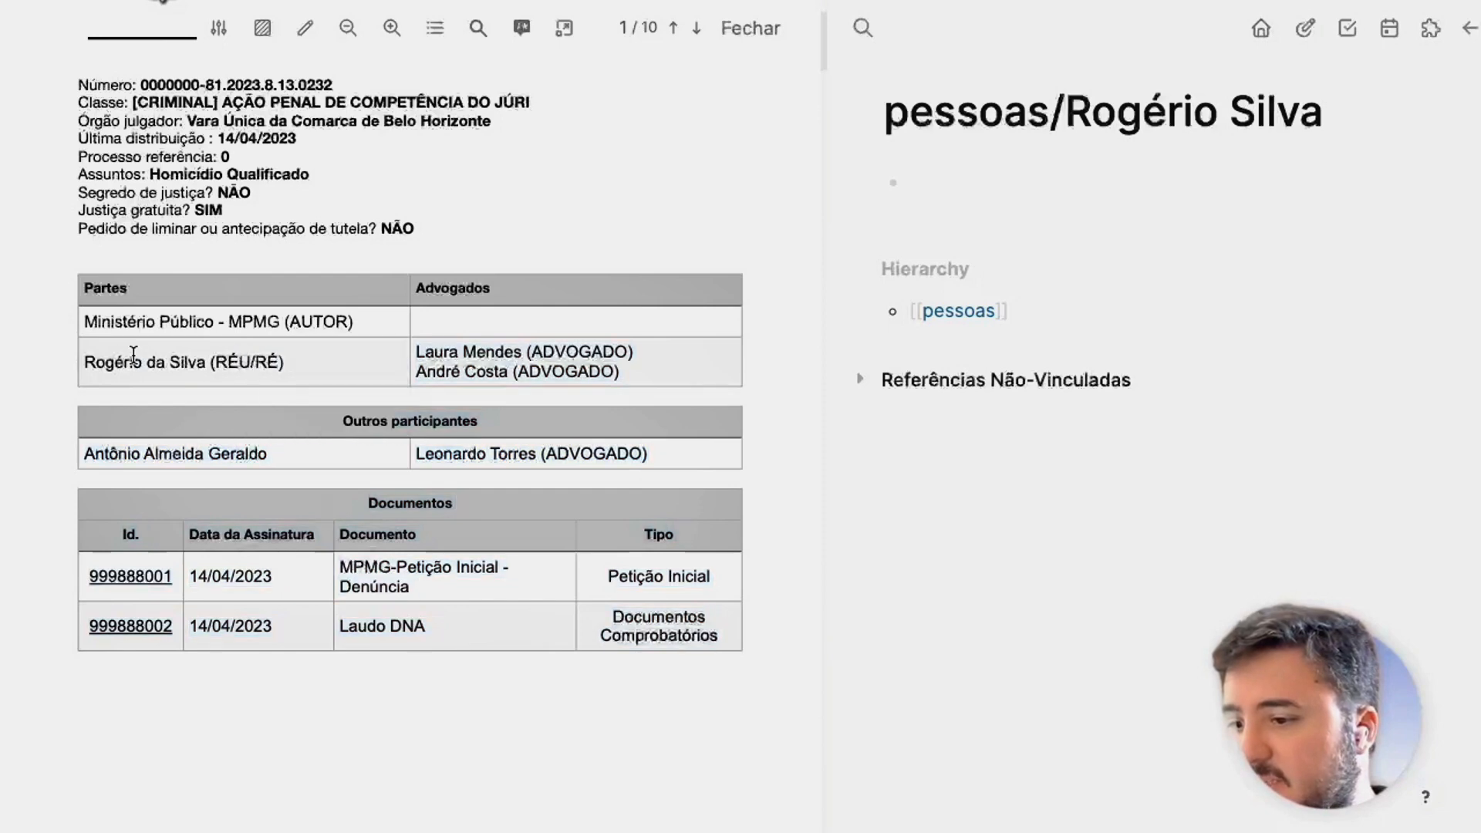
Highlight the defendant's entry yellow, paste its P1 reference into his page, and close the viewer.
drag(89, 360, 284, 363)
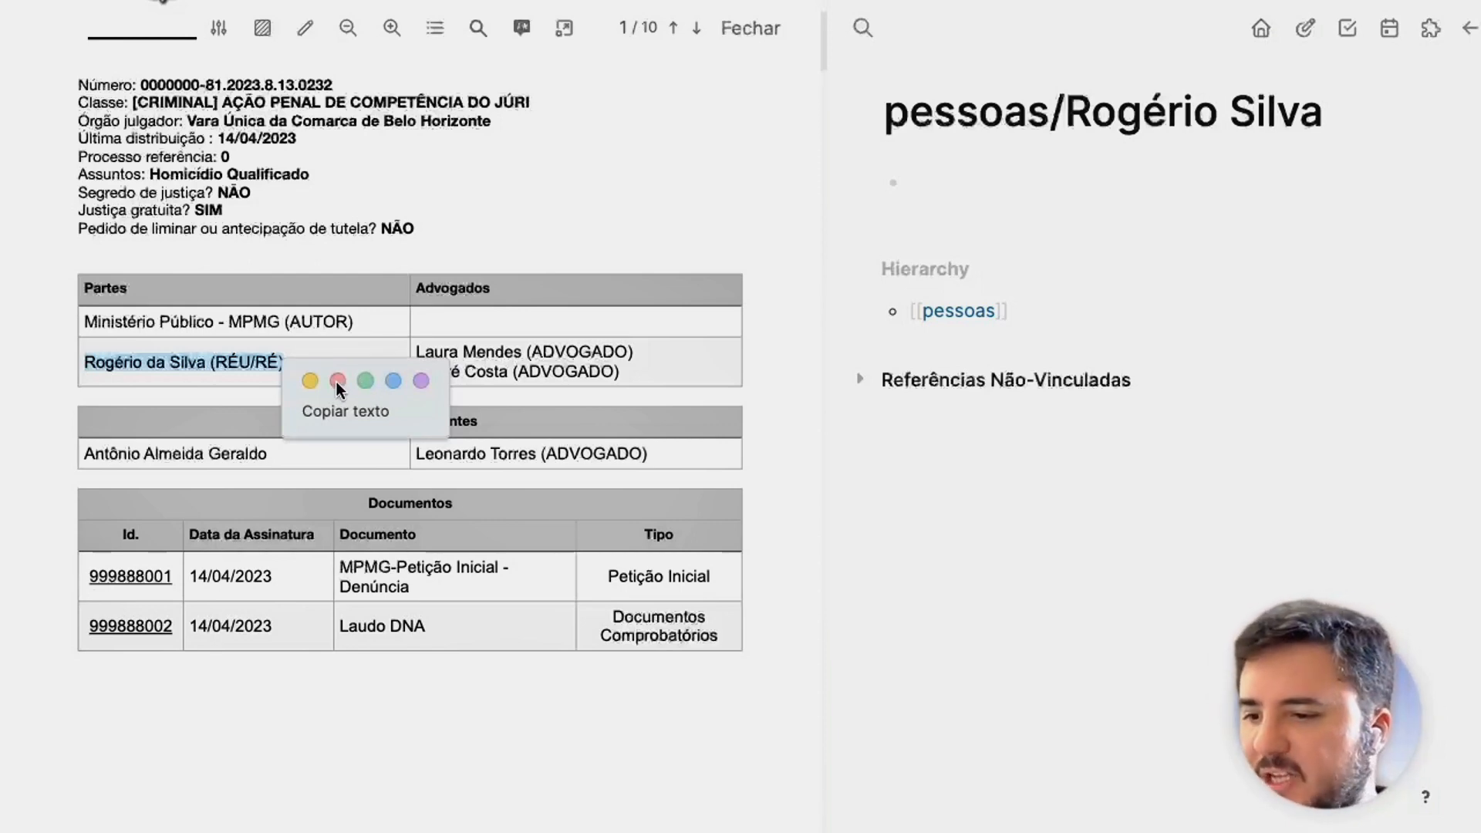
click(308, 378)
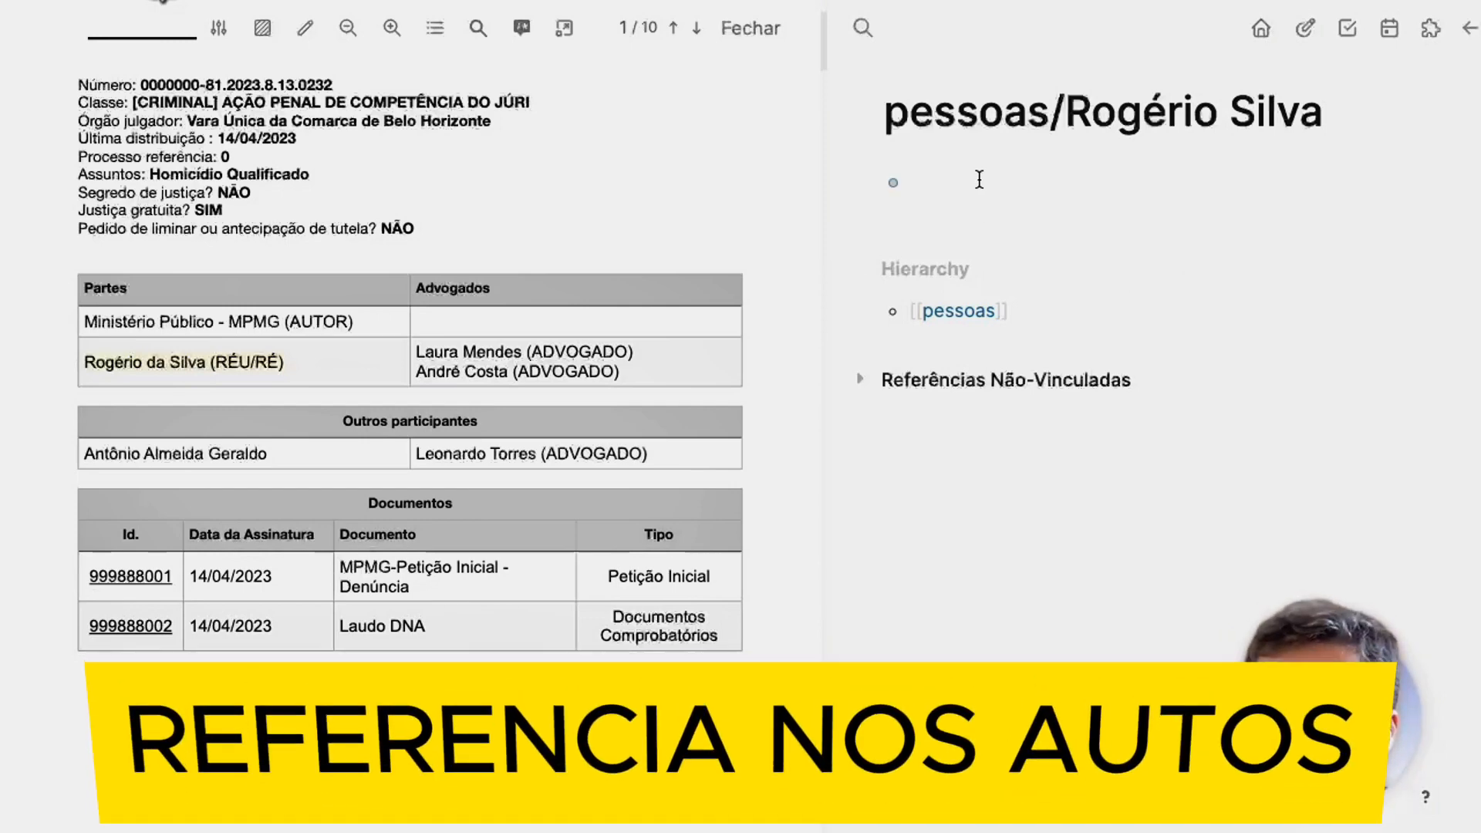
text(((66378abc-cd44-4535-90e4-b131578fce9d)))
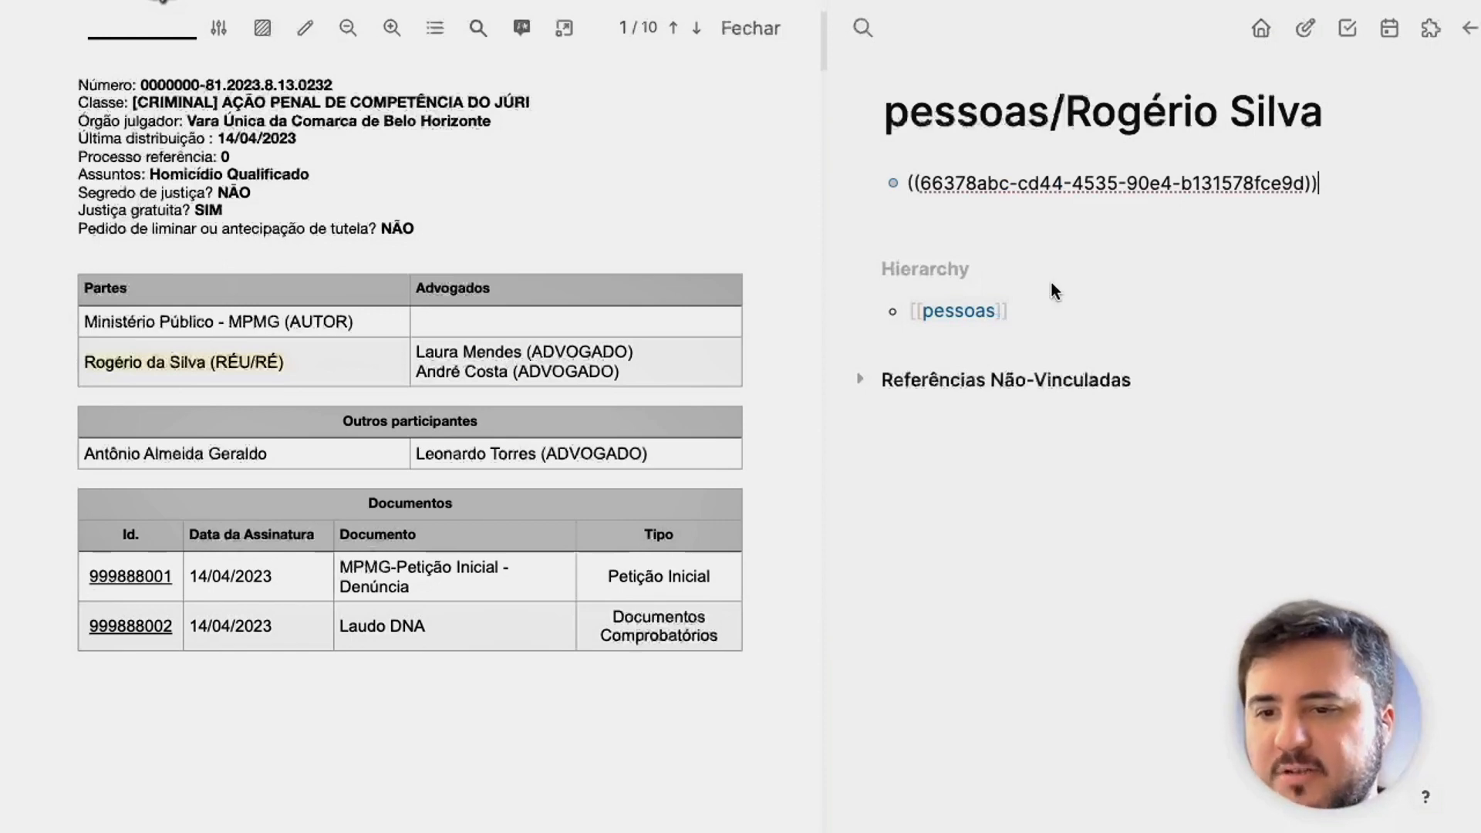
key(Escape)
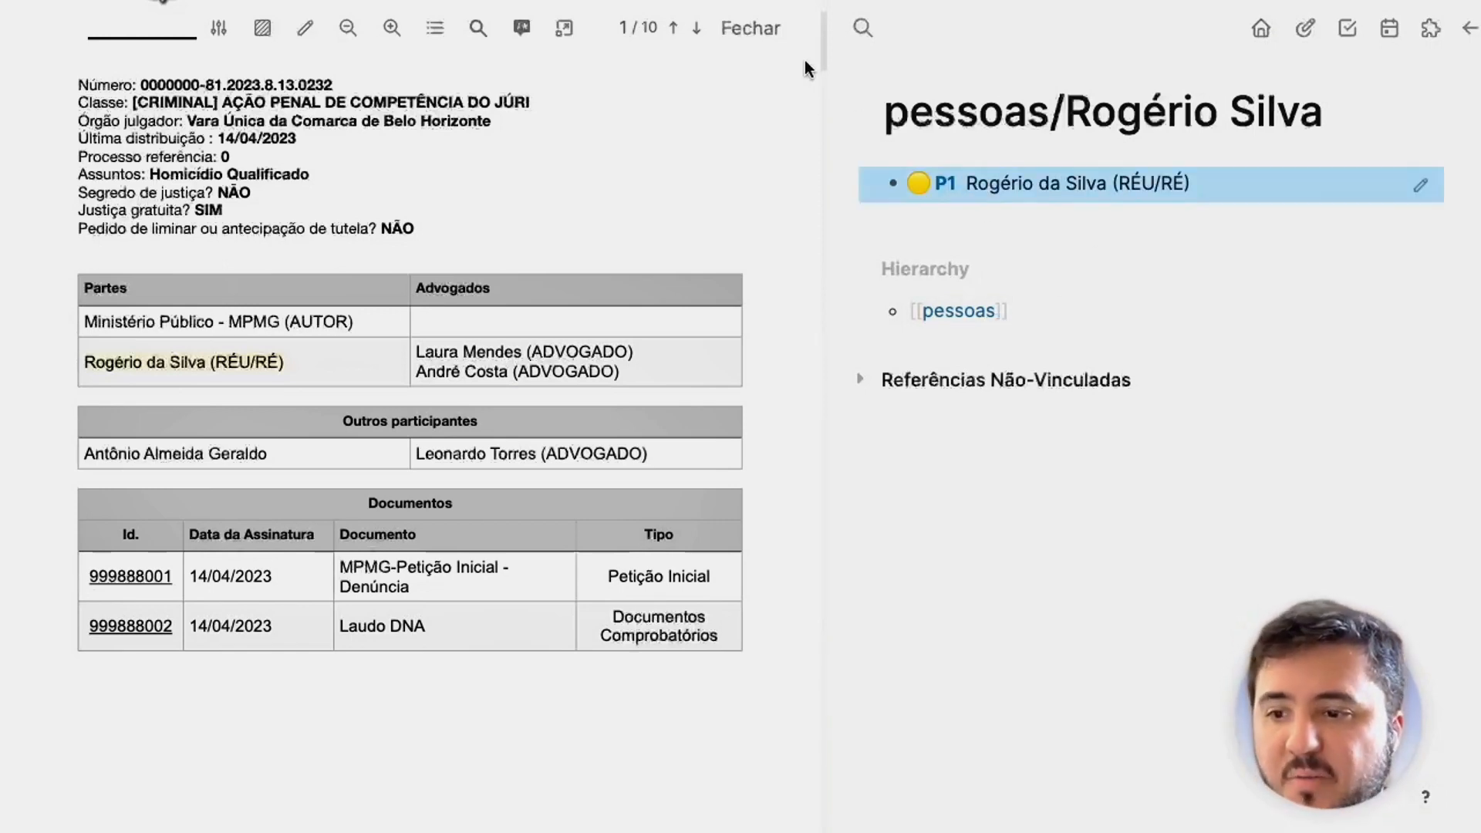
click(751, 28)
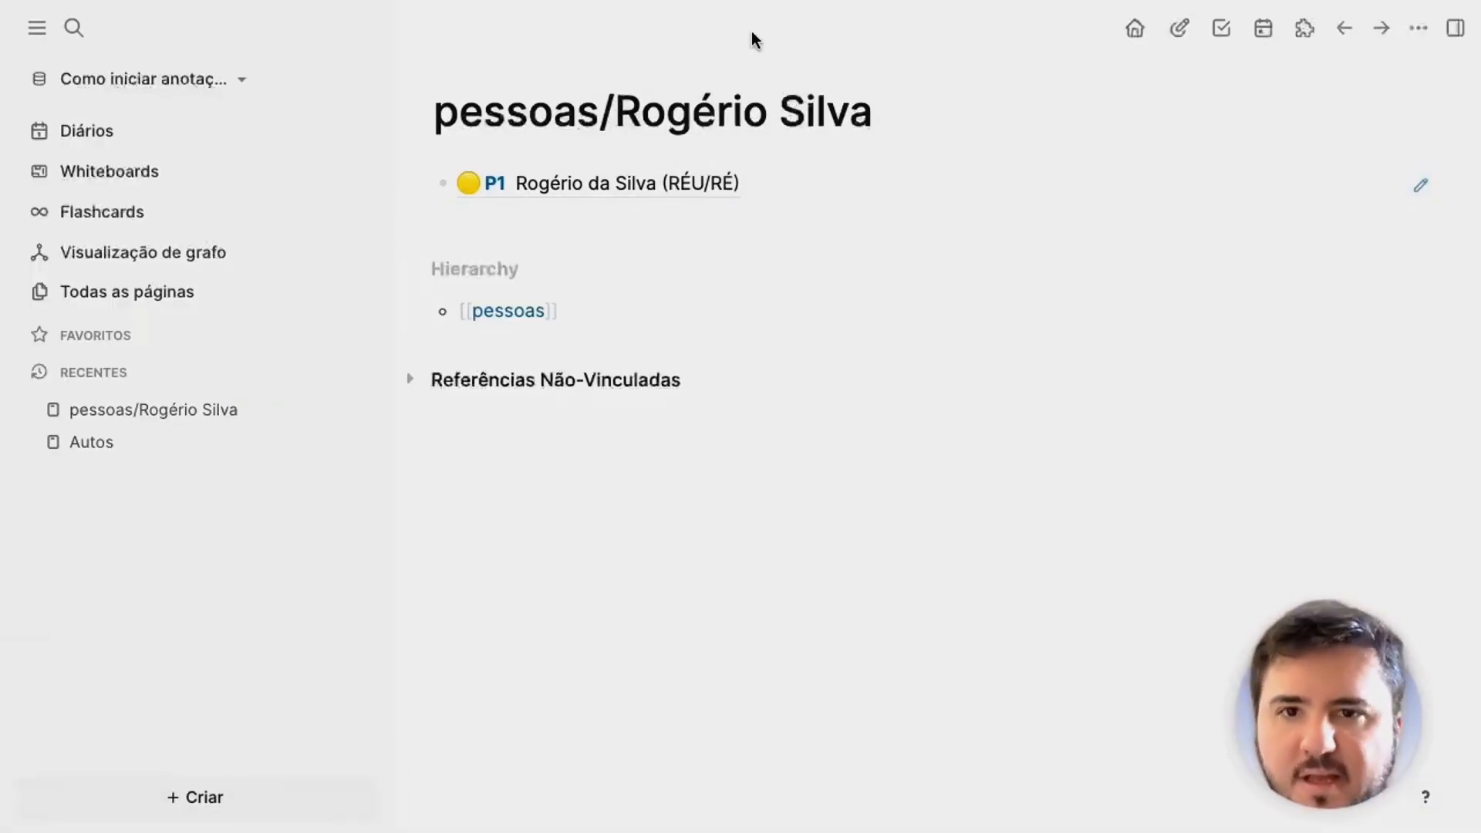
Reopen the PDF from the P1 reference, scroll to the Documentos table, and add an empty block.
click(622, 182)
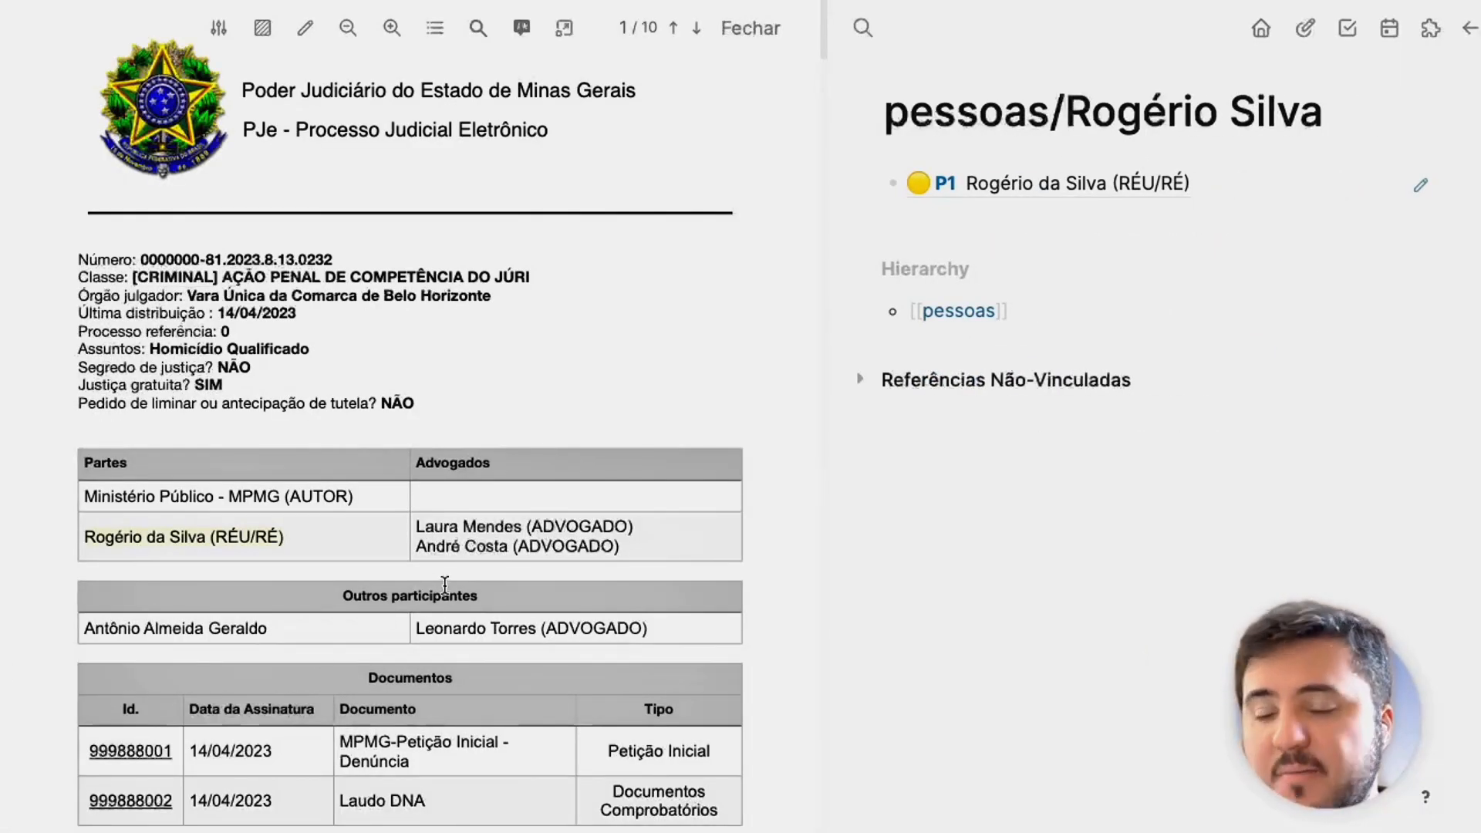
scroll(296, 307, down, 5)
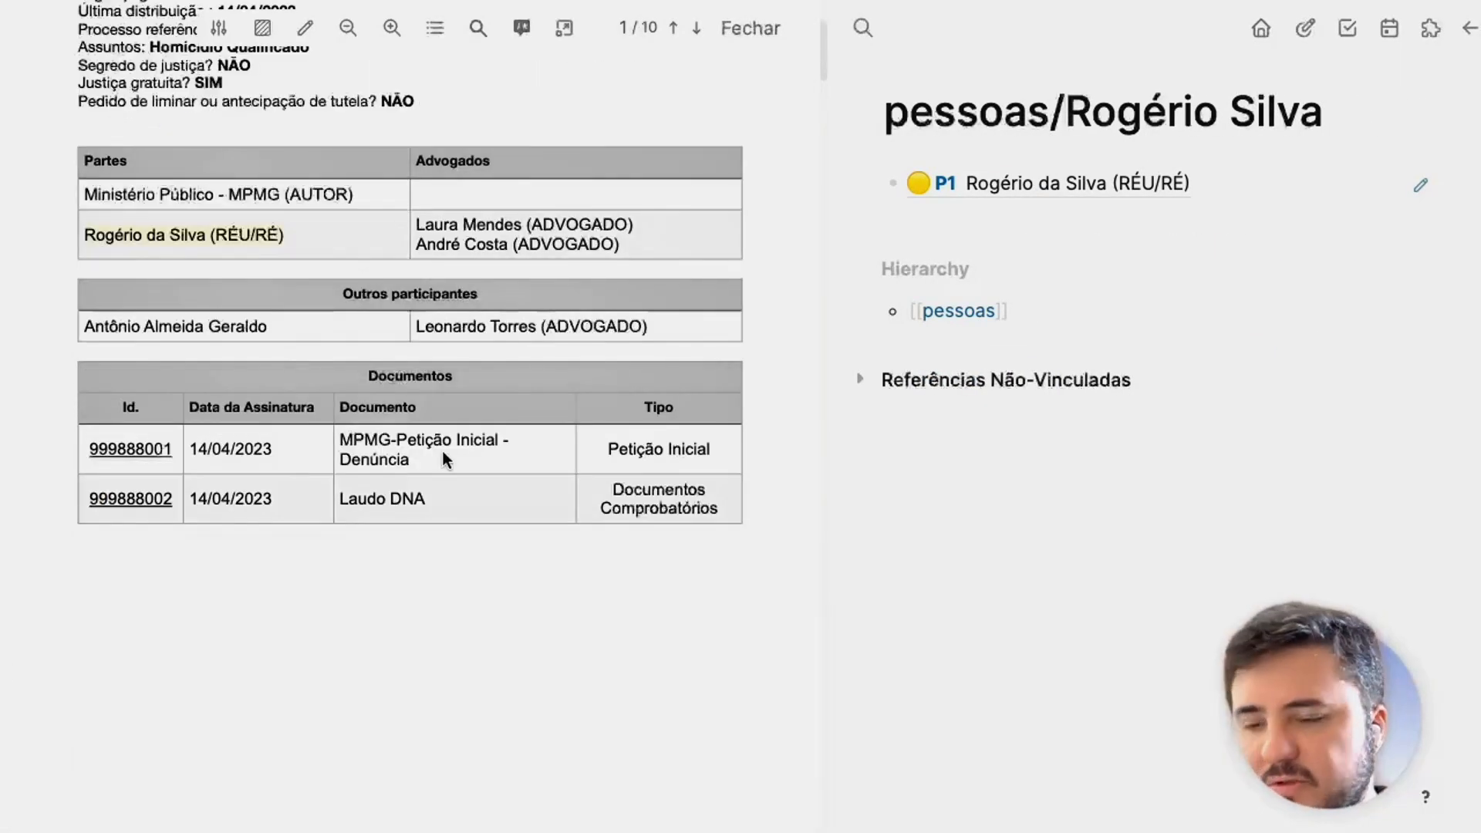
scroll(437, 536, down, 2)
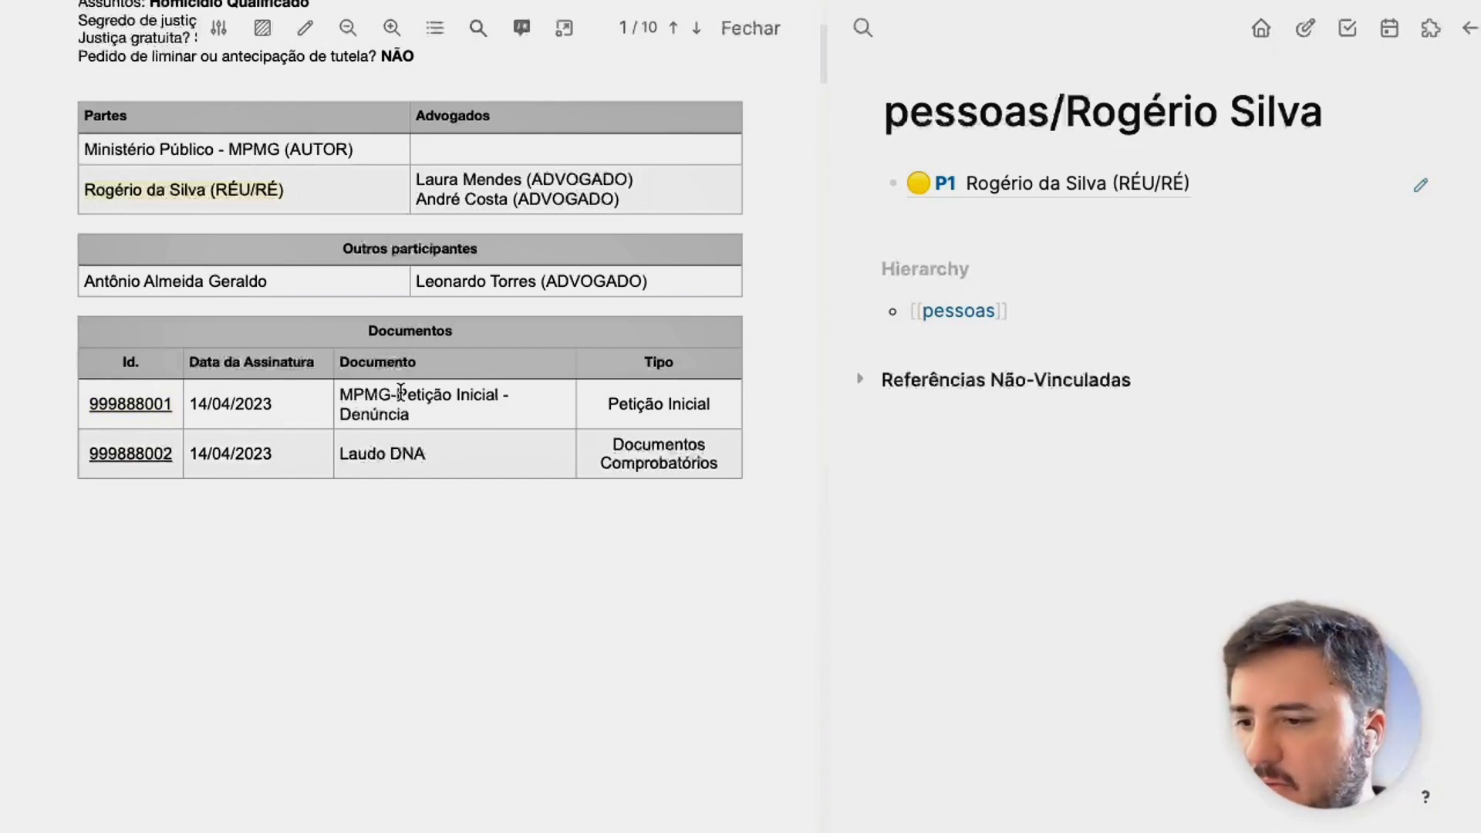
click(1063, 223)
Create the Petição Inicial page and zoom in on the court-case PDF.
key(Escape)
key(super+k)
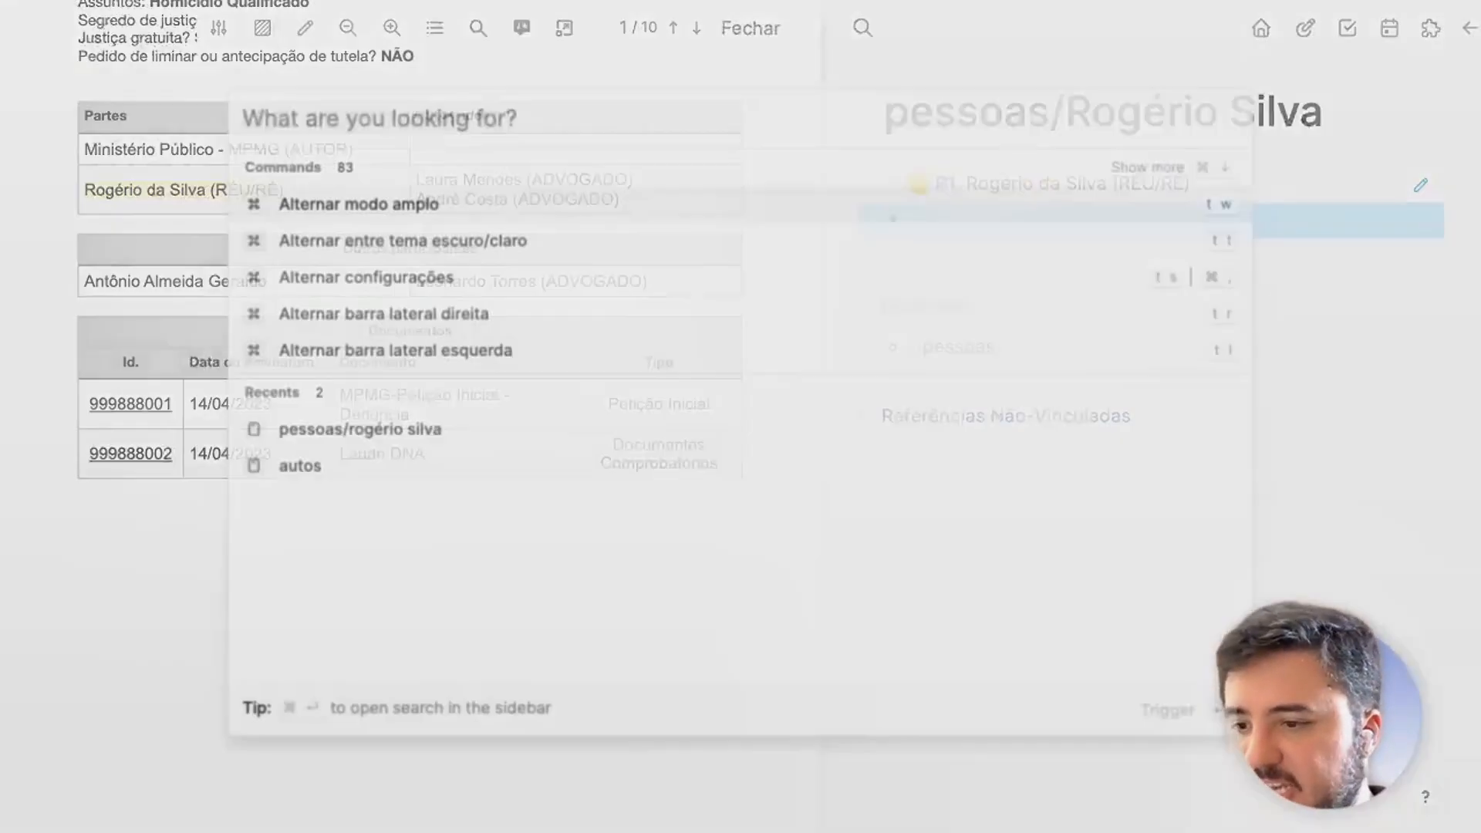
key(Escape)
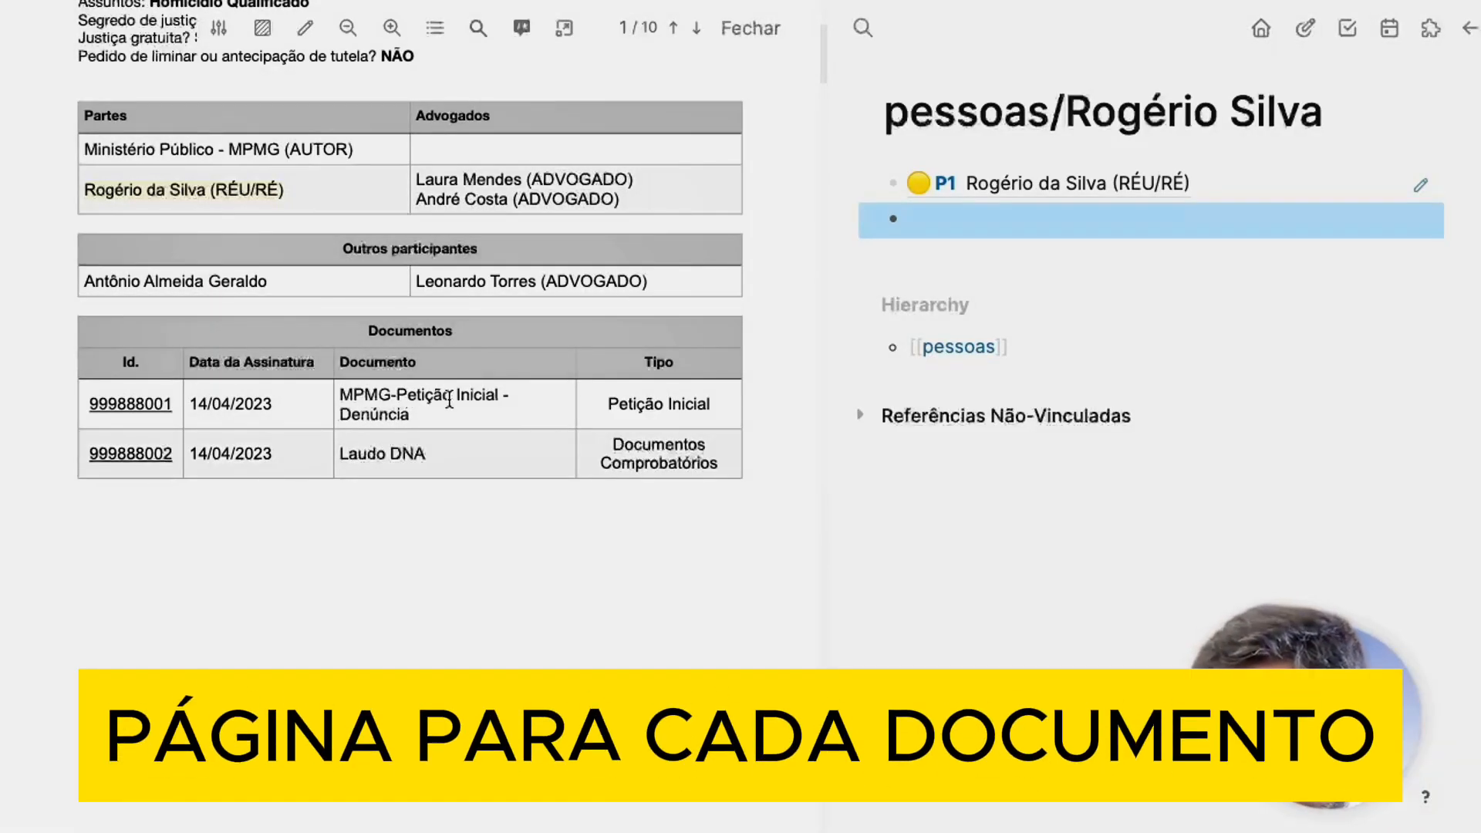
key(super+k)
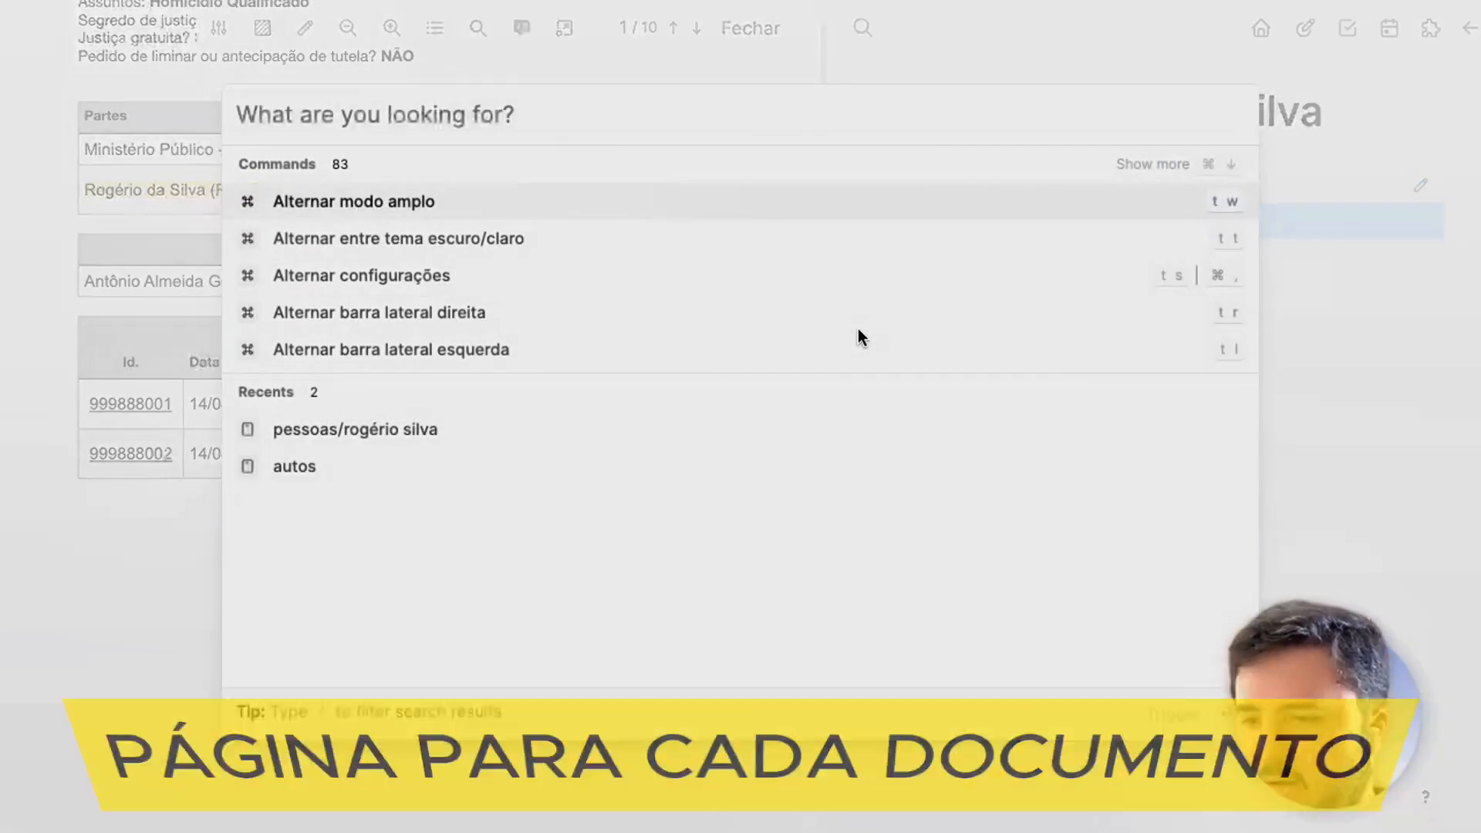
text(Petição Inicial)
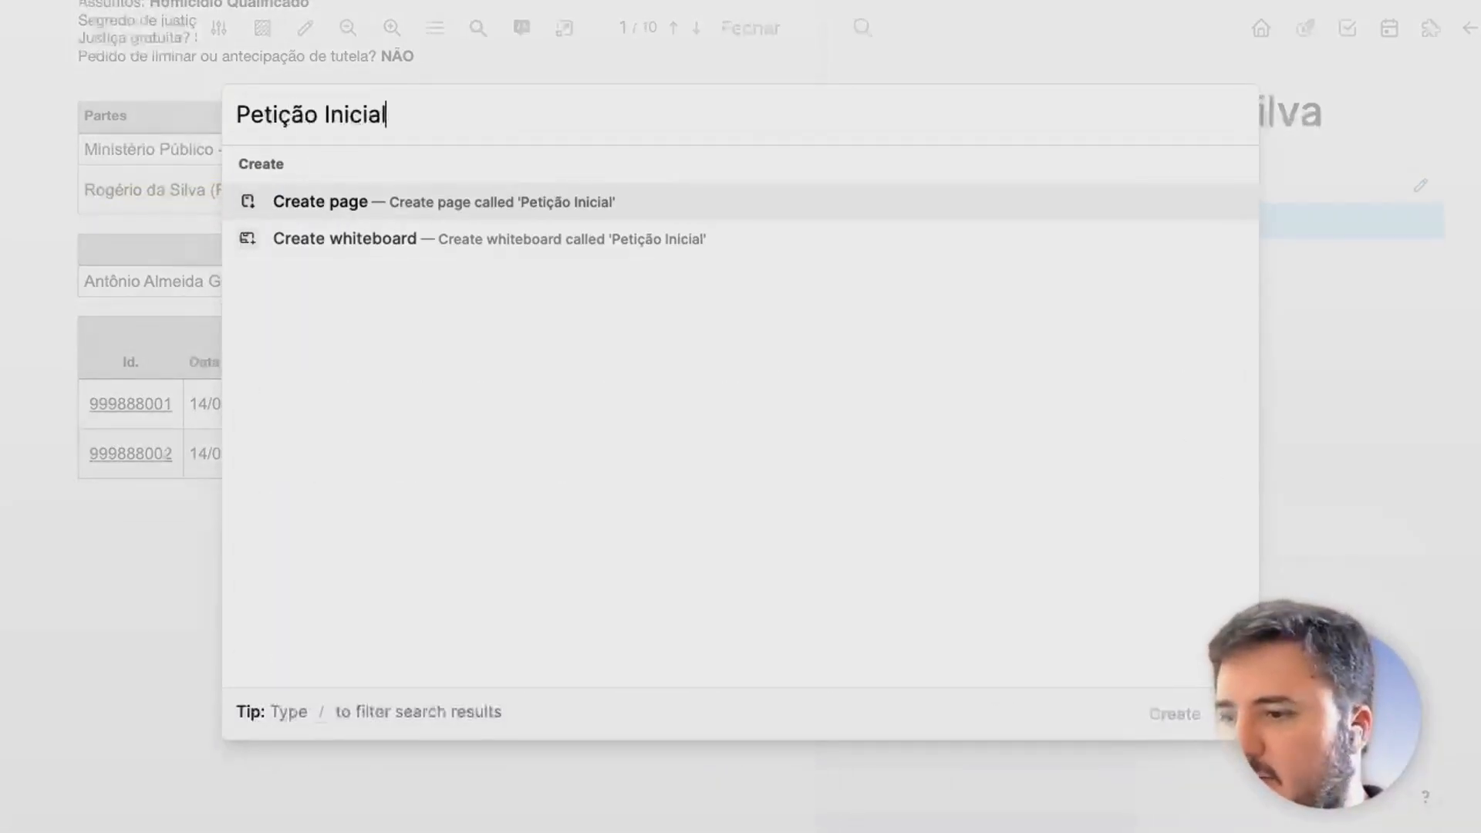
key(Return)
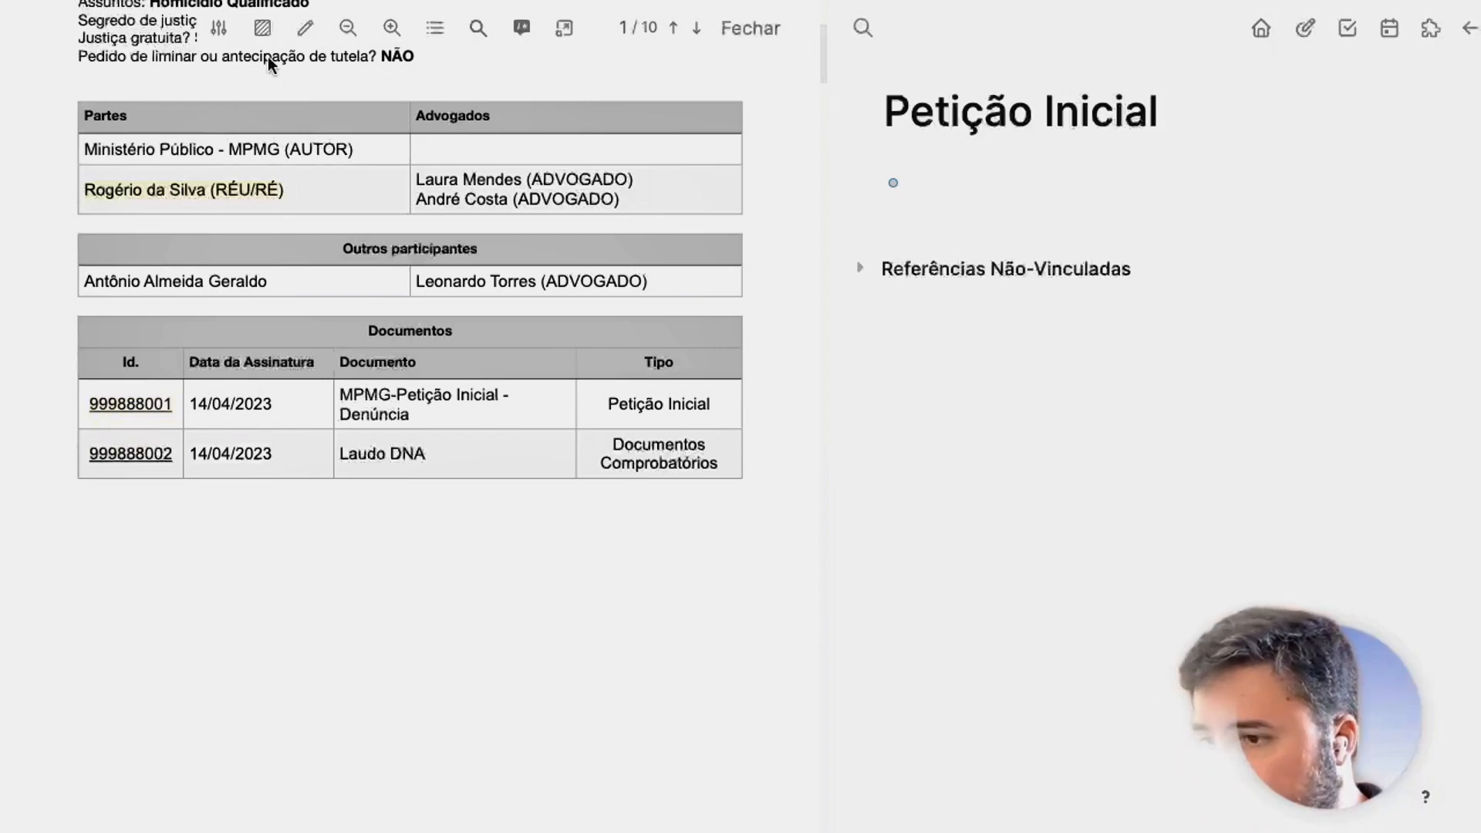
click(390, 32)
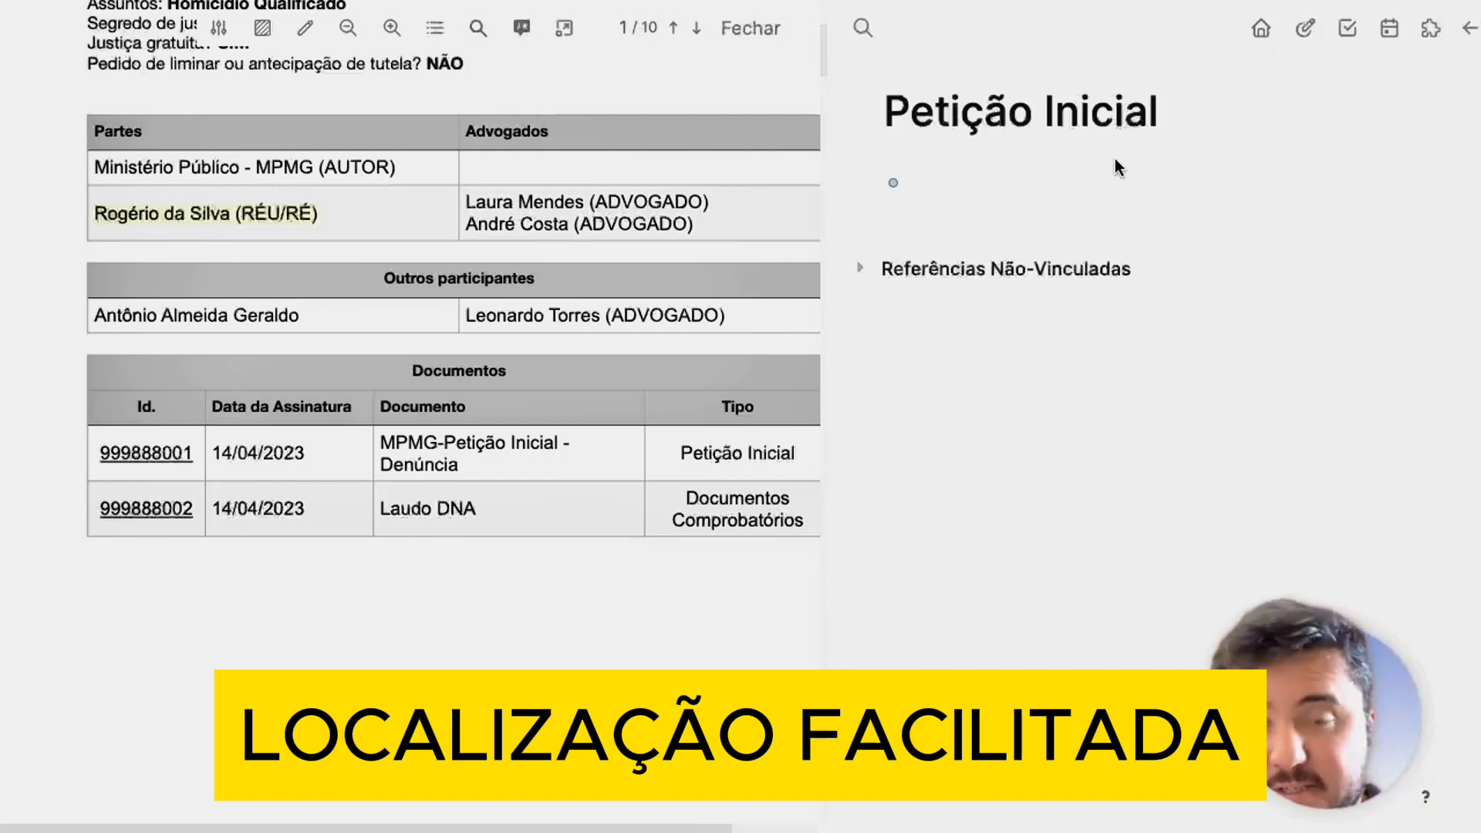
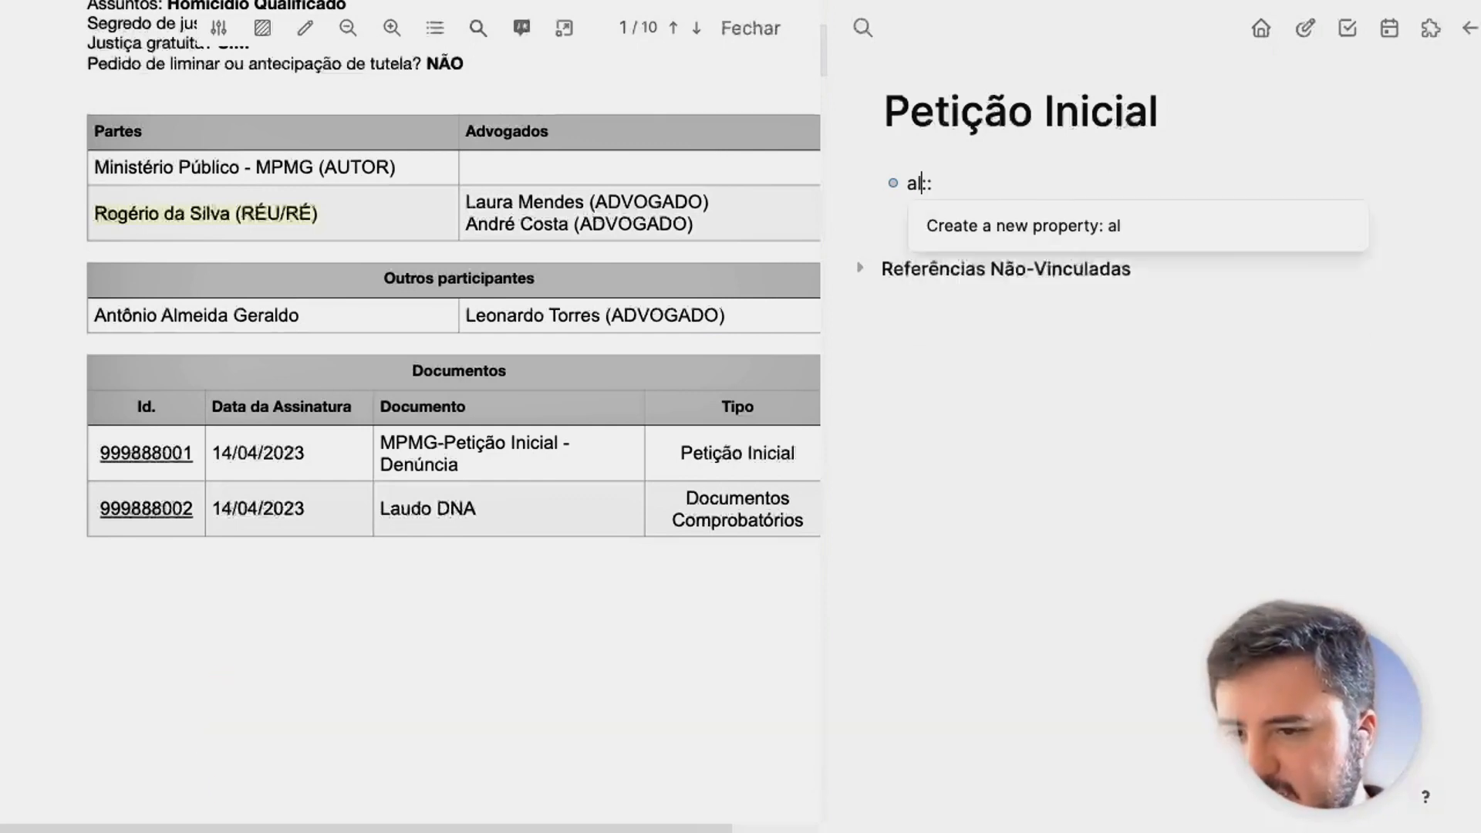
Add the alias property ID/999888001 to the Petição Inicial page.
key(Escape)
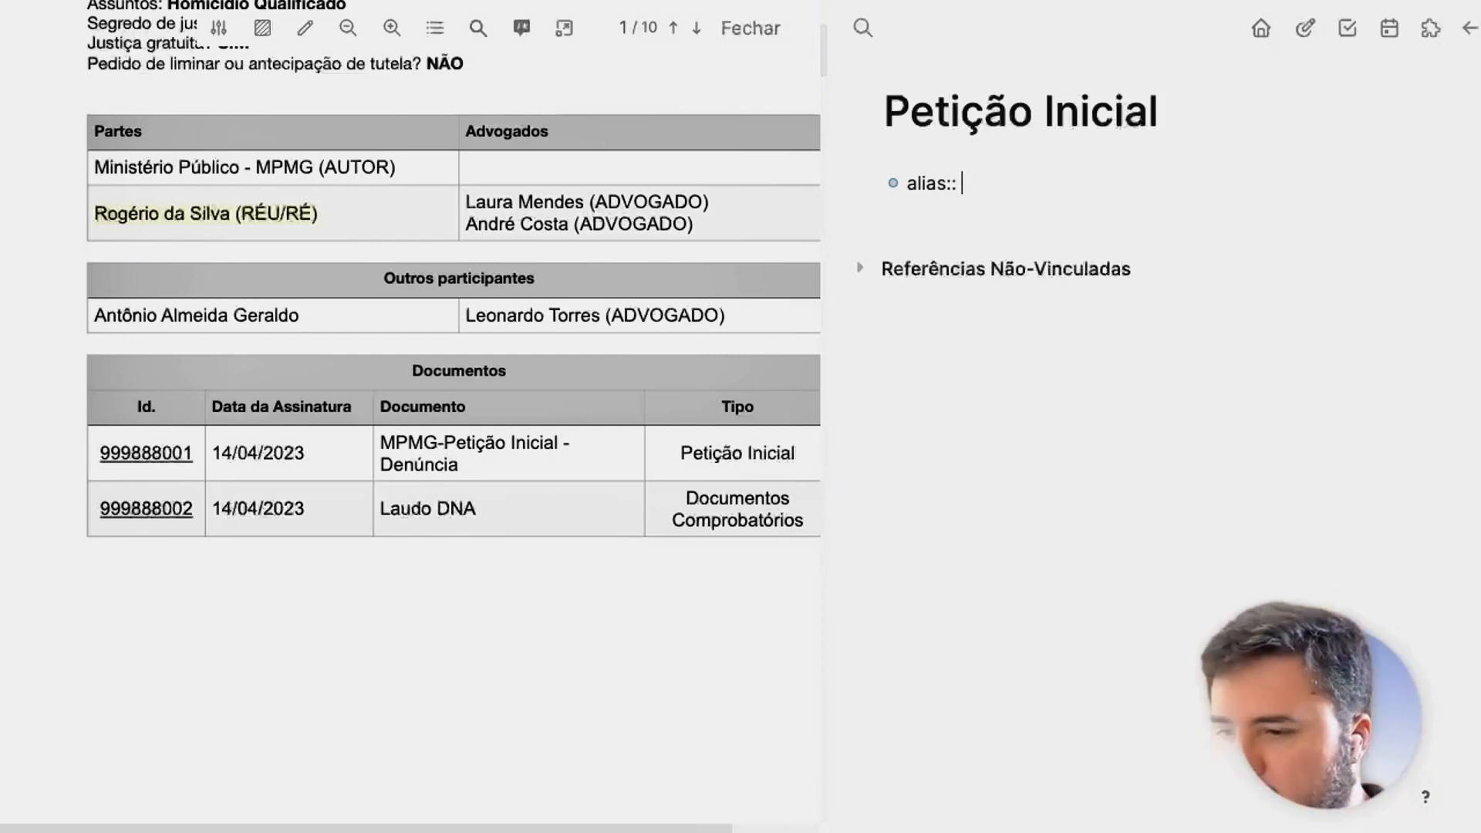
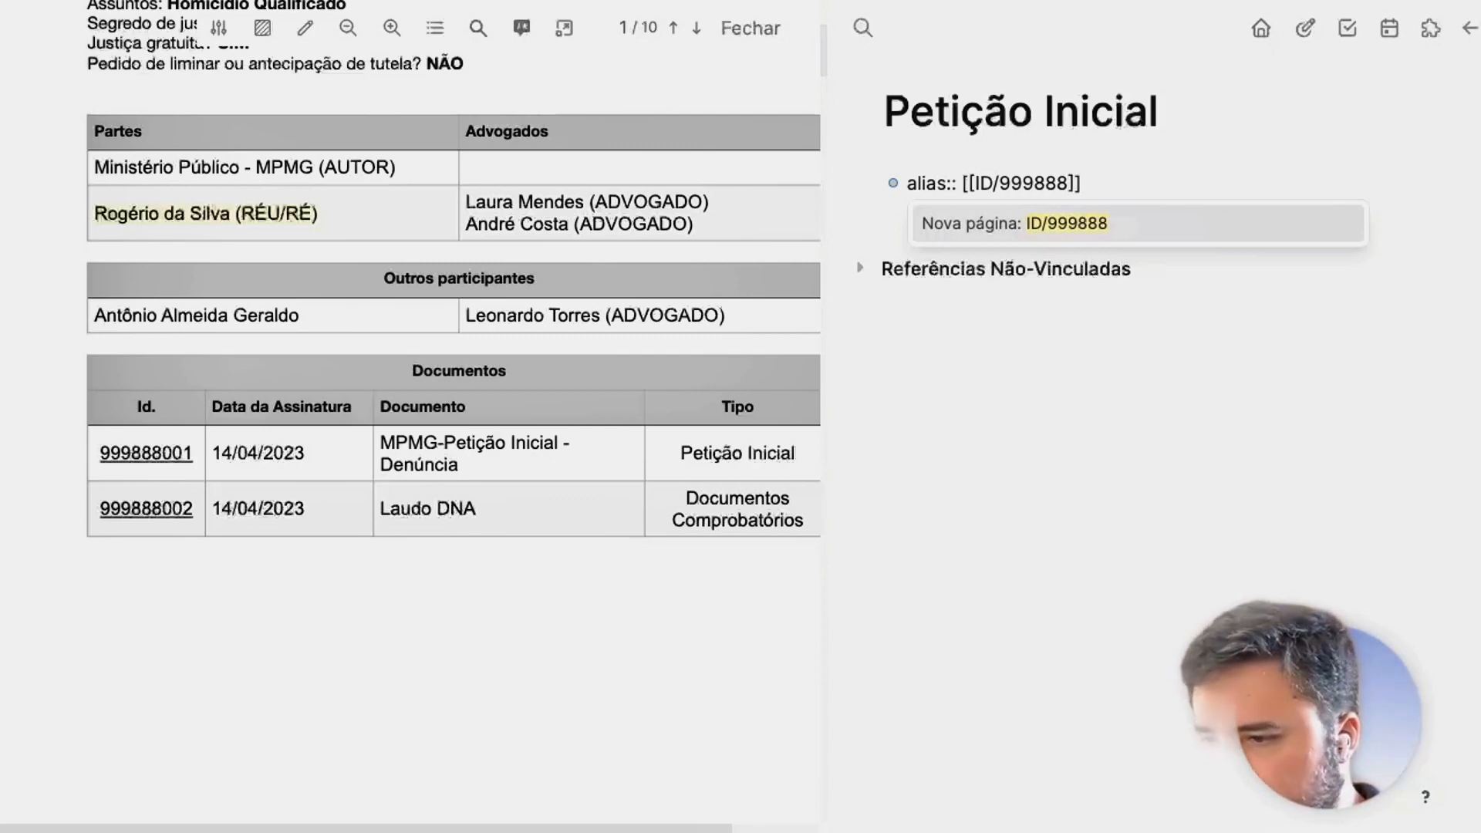
key(Escape)
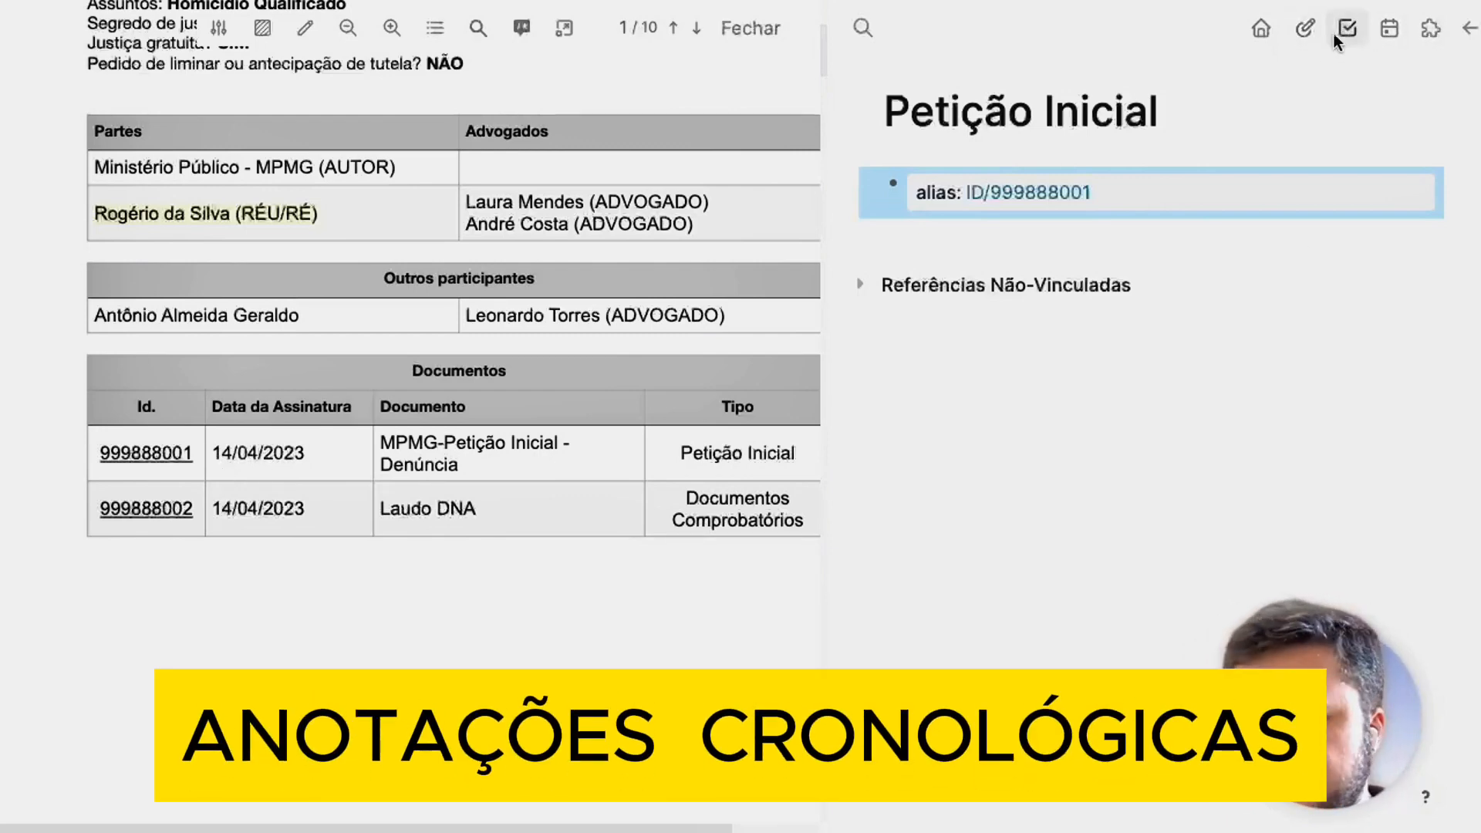
Open the Apr 14th, 2024 journal page from the calendar.
click(1394, 34)
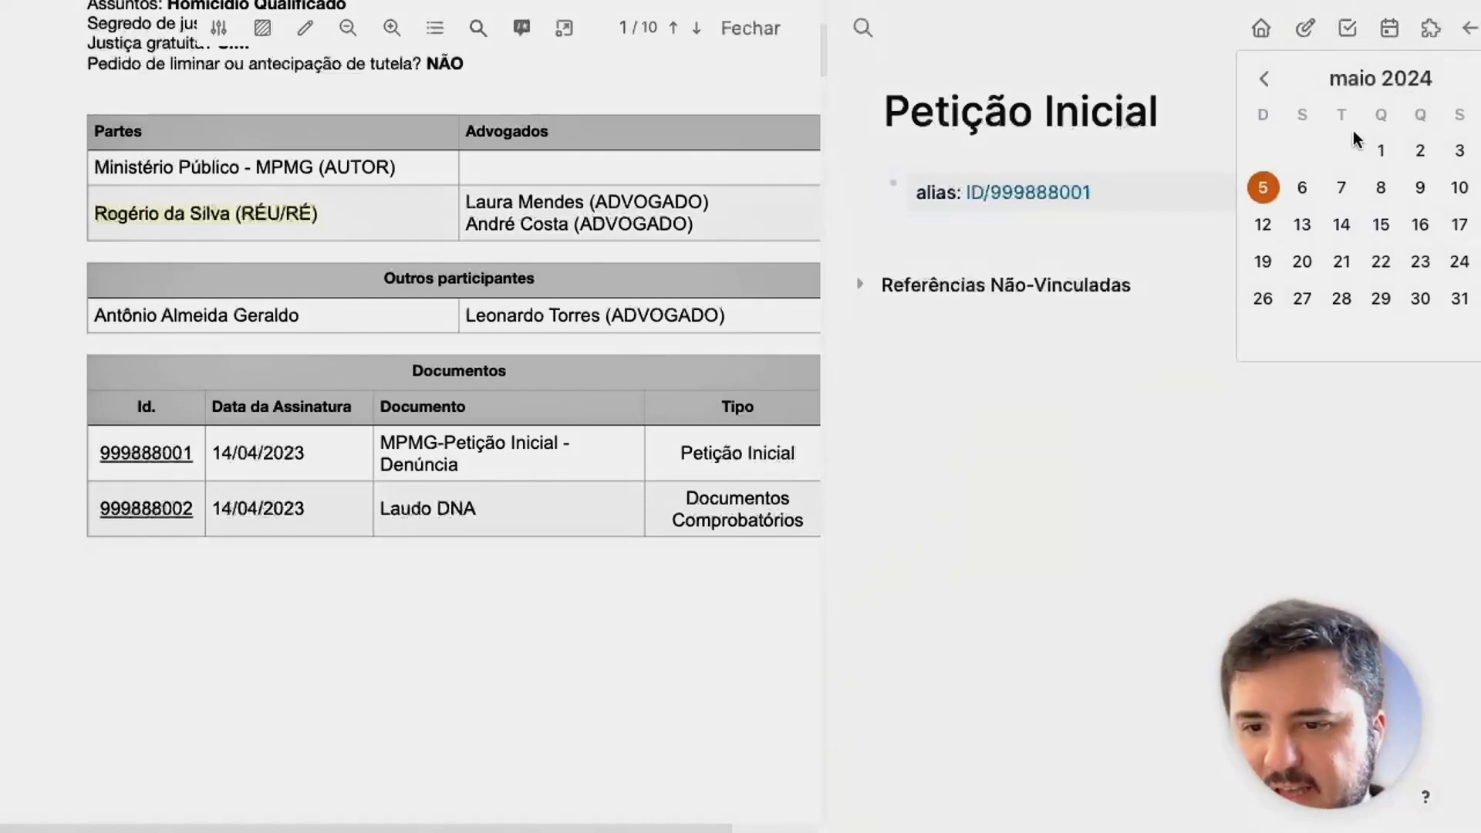
click(1267, 80)
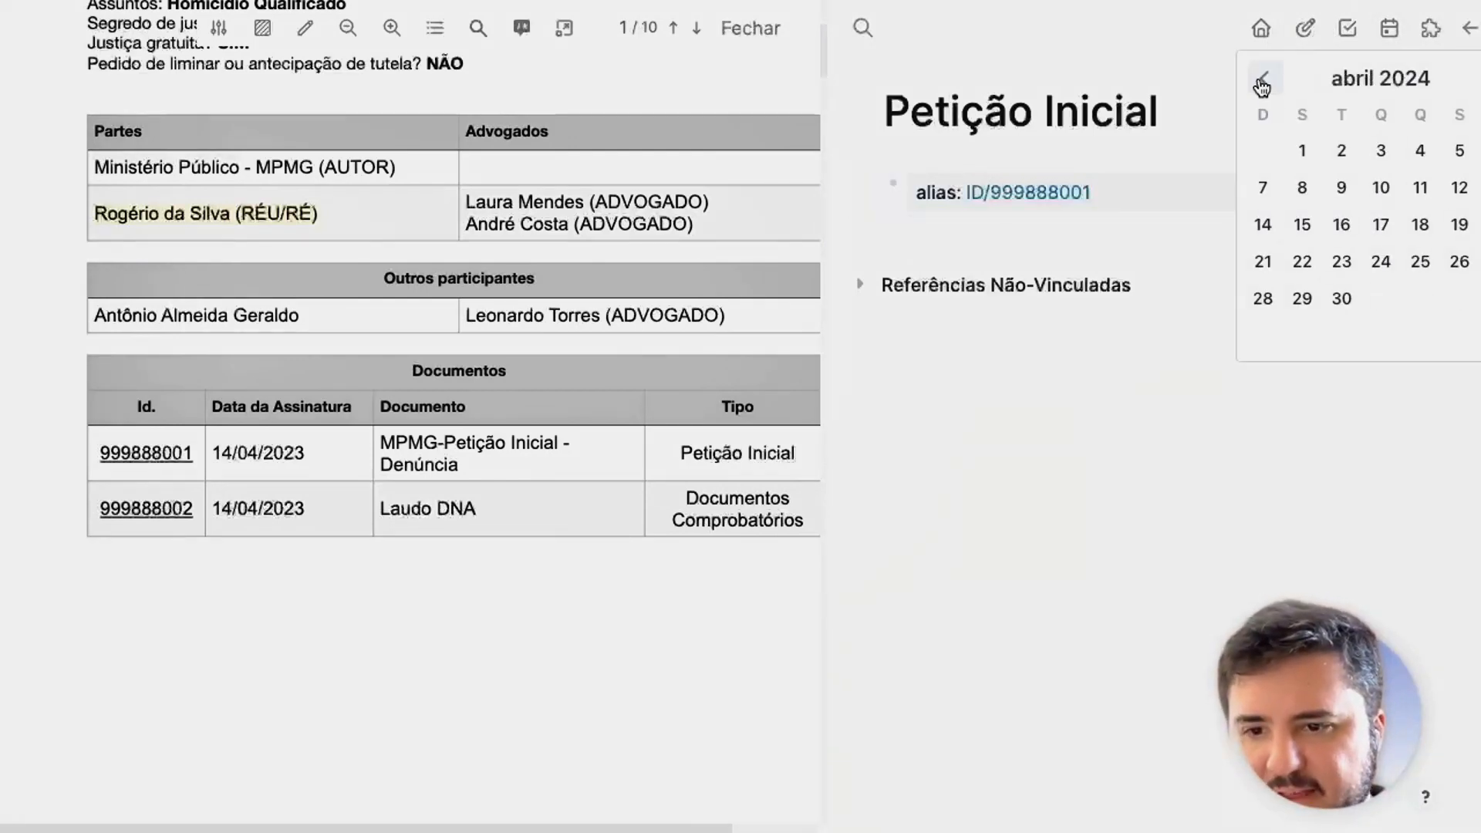
click(1264, 232)
click(1147, 176)
Write 'Foi anexado a [[Petição Inicial]] sob o ID [[ID/999888001]]' and follow the Petição Inicial link.
text(Foi )
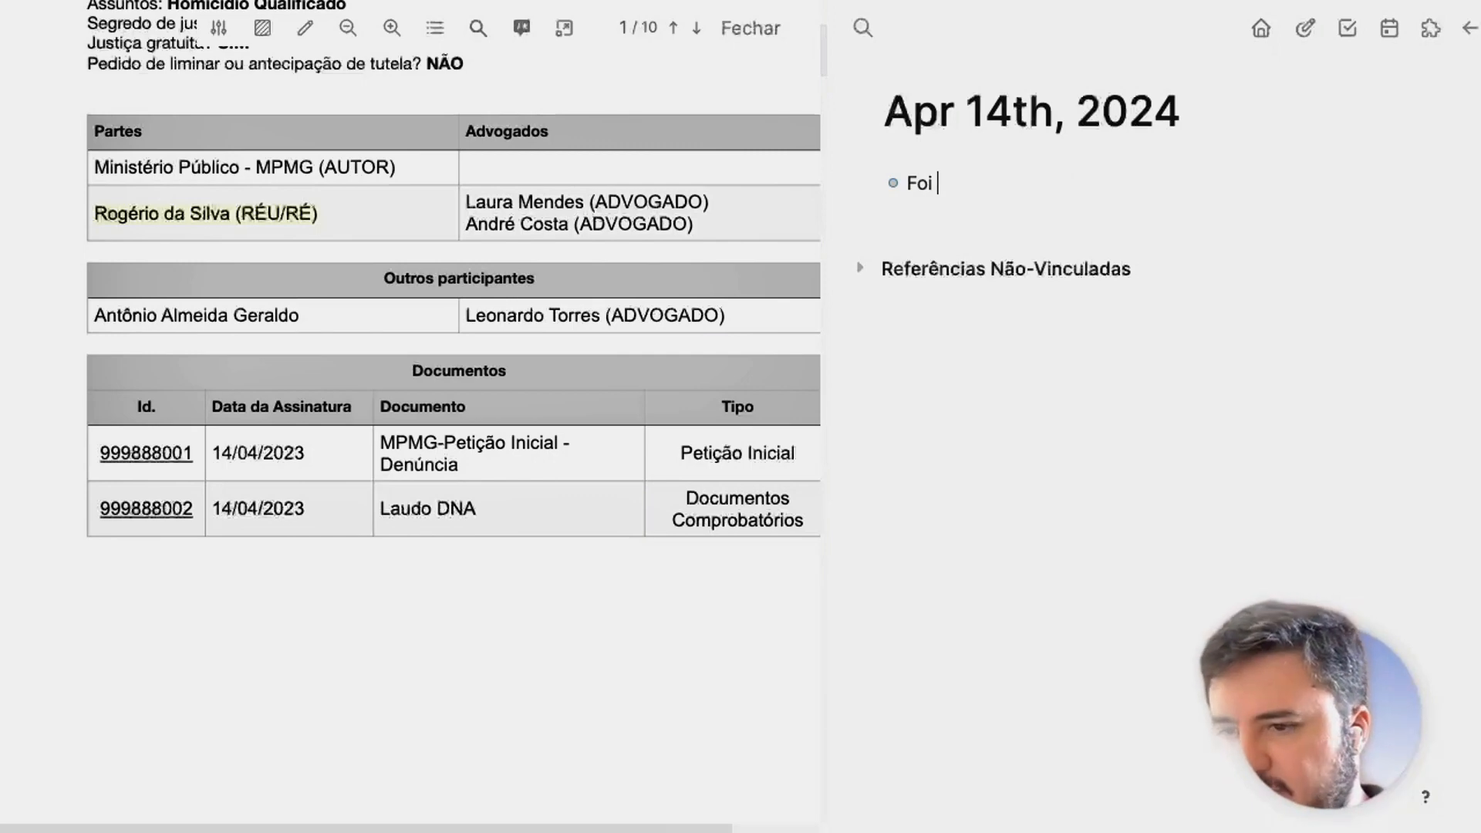
text(anexado a)
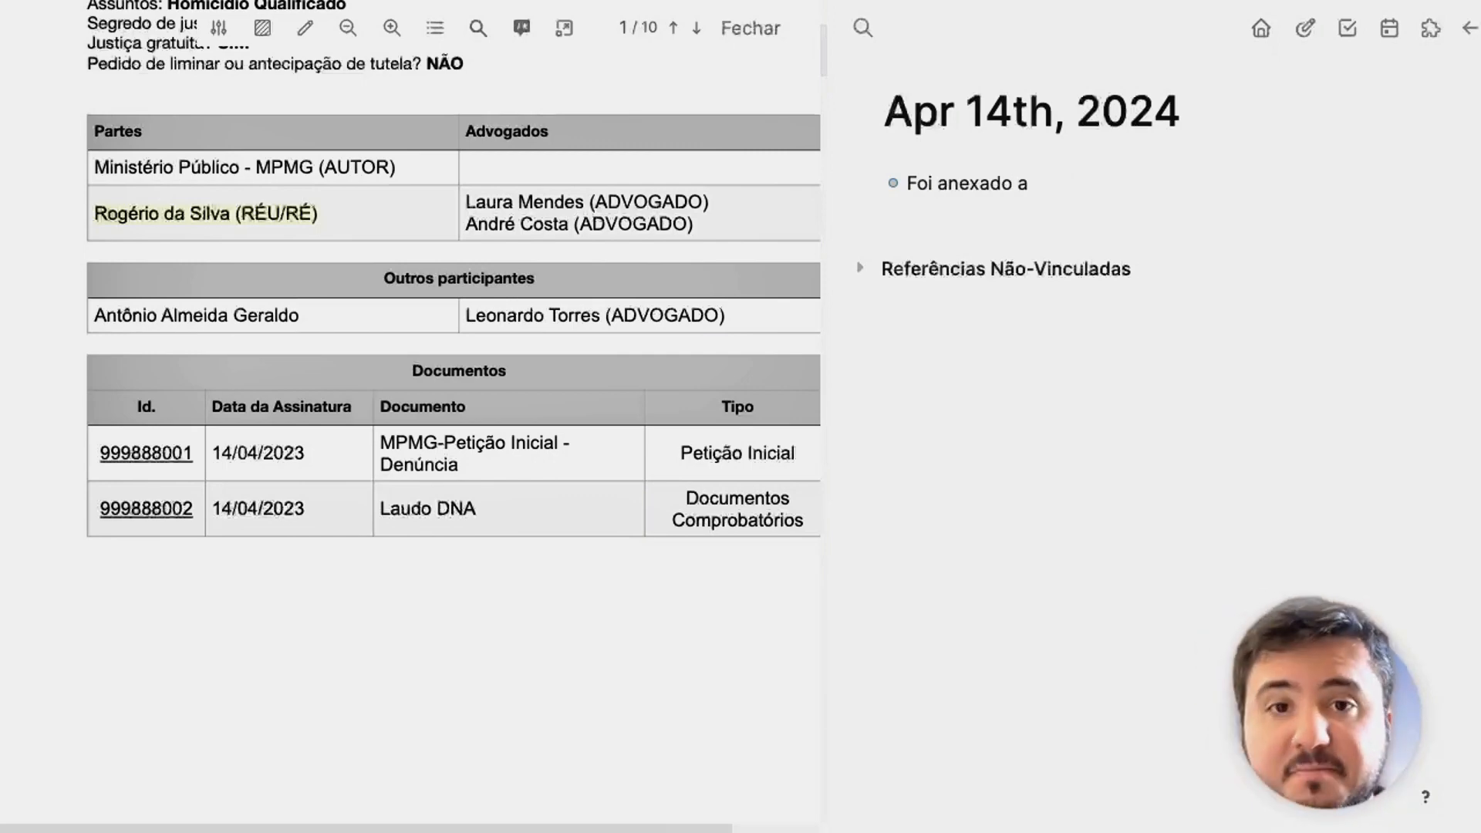
text( [)
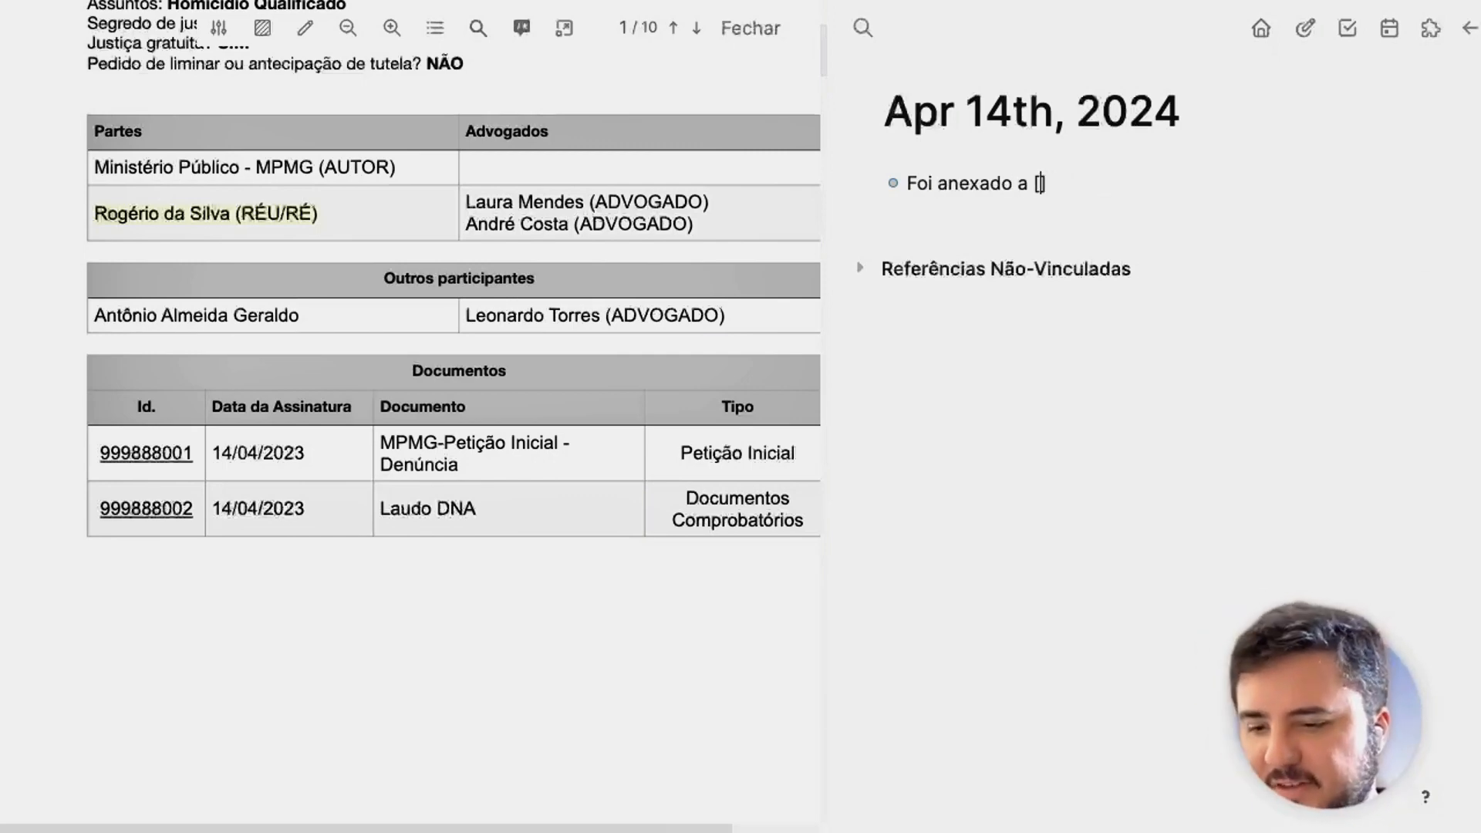
text([)
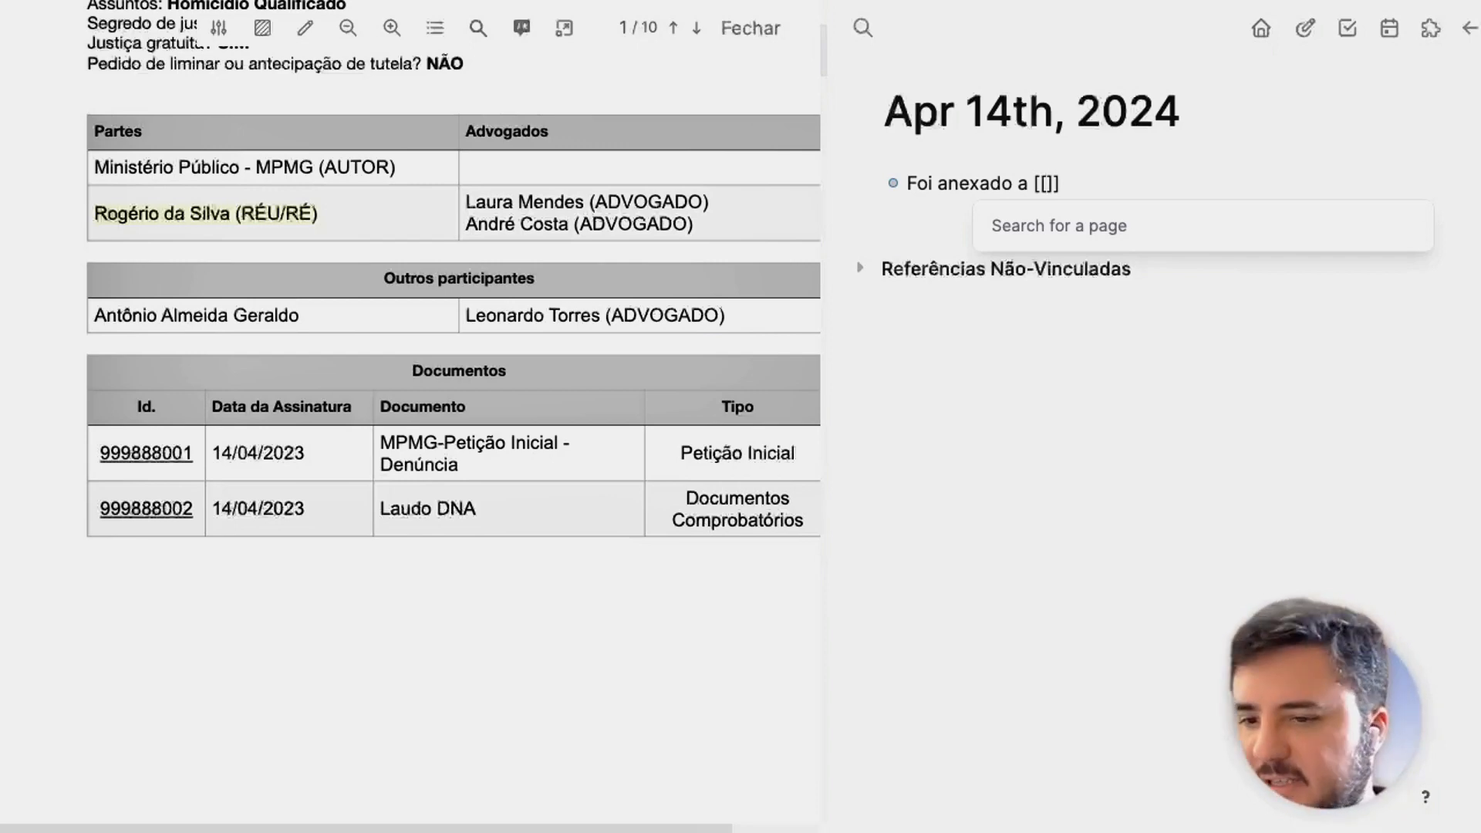
text(Peti)
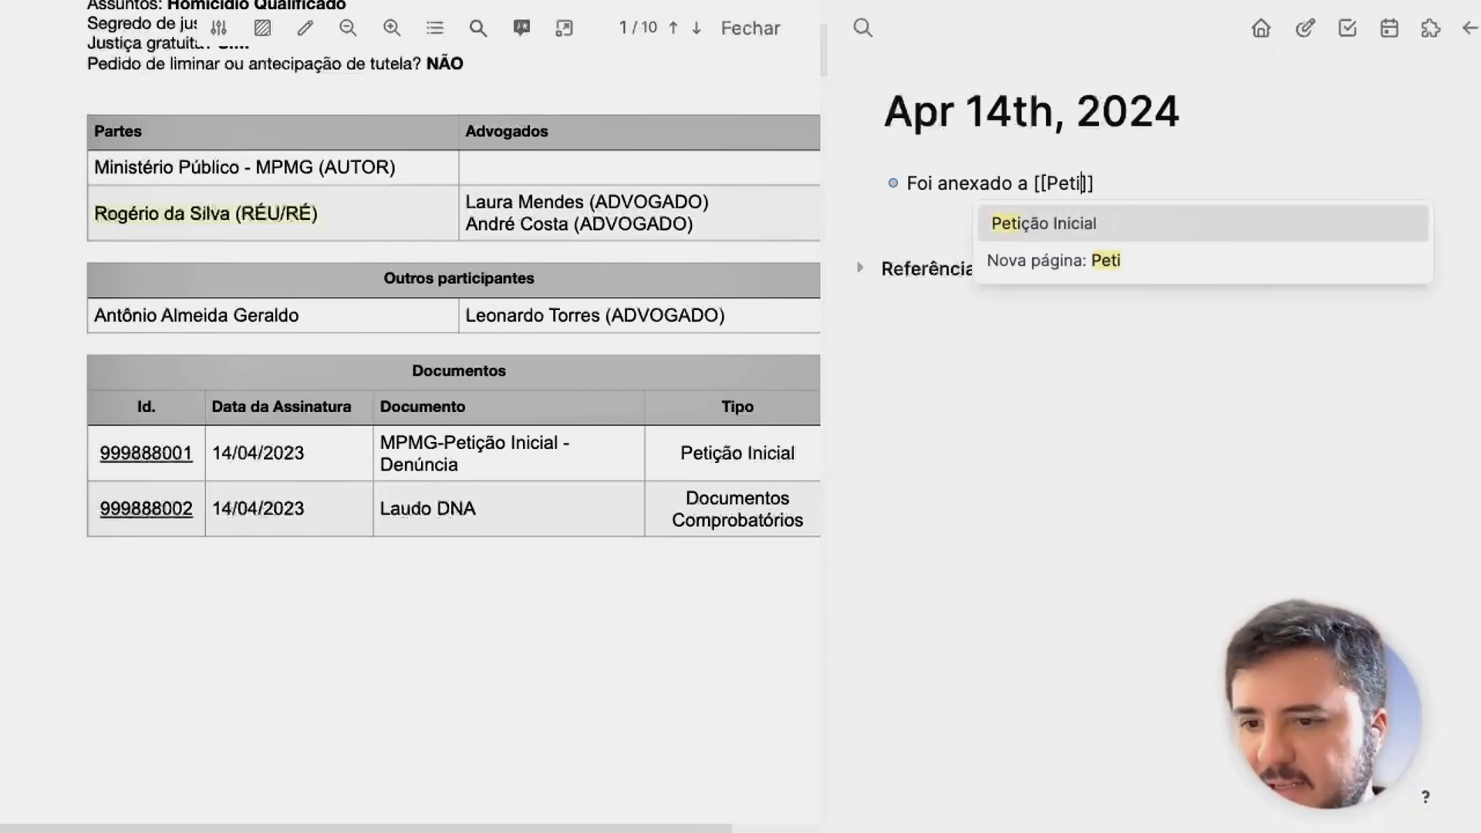
key(Return)
key(Escape)
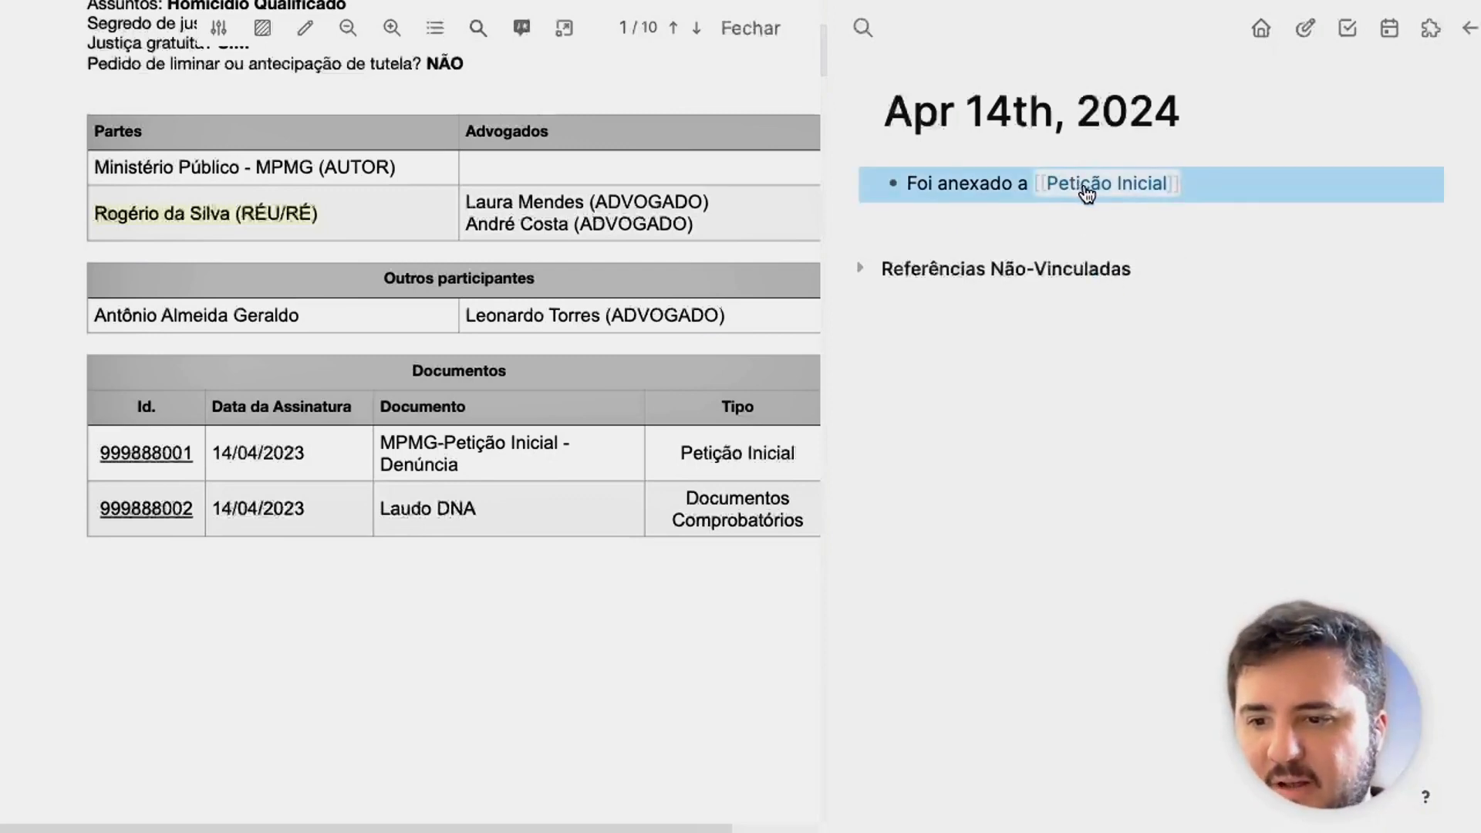
mouse_move(1102, 187)
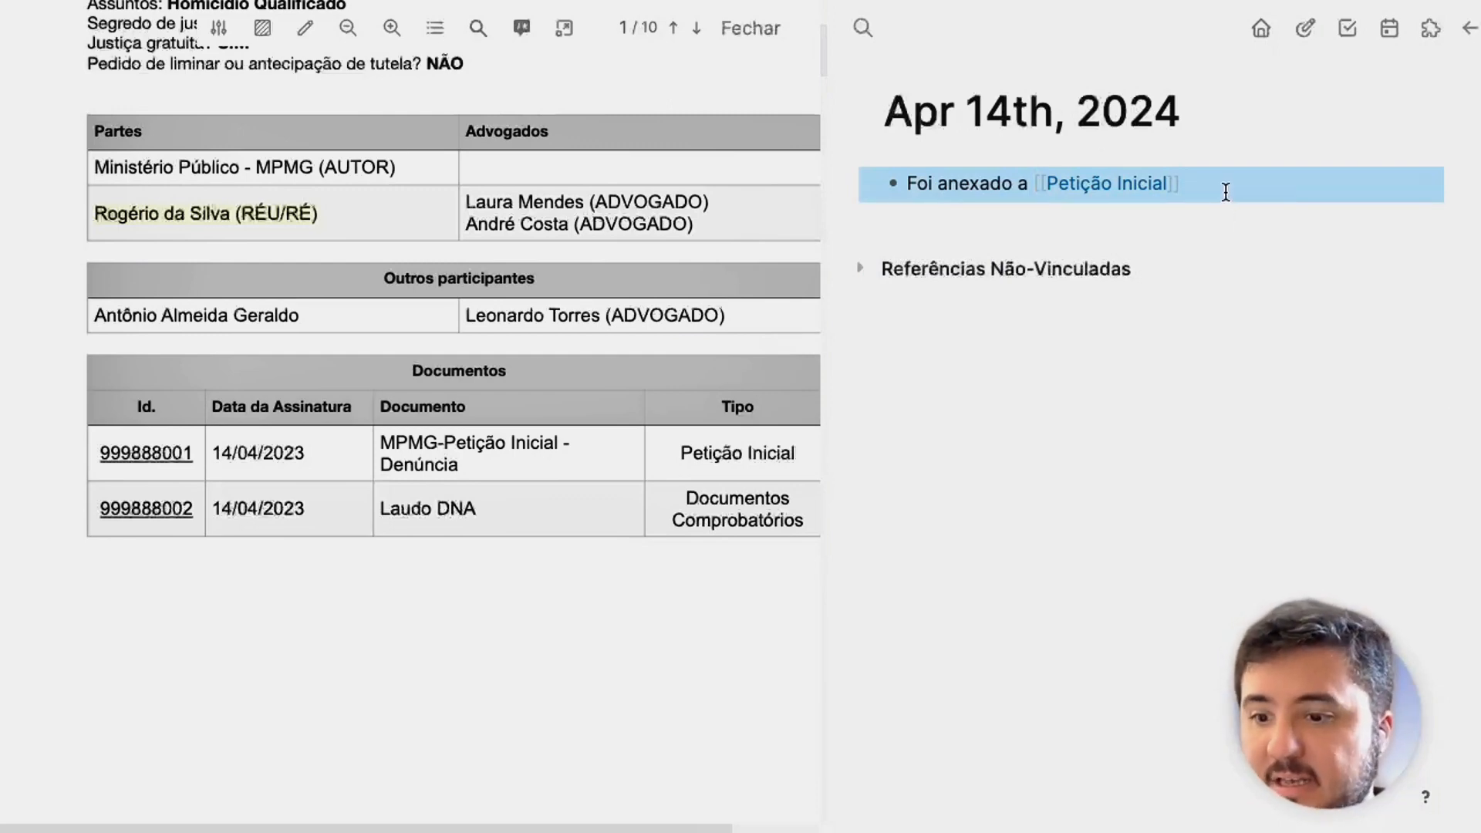
key(Return)
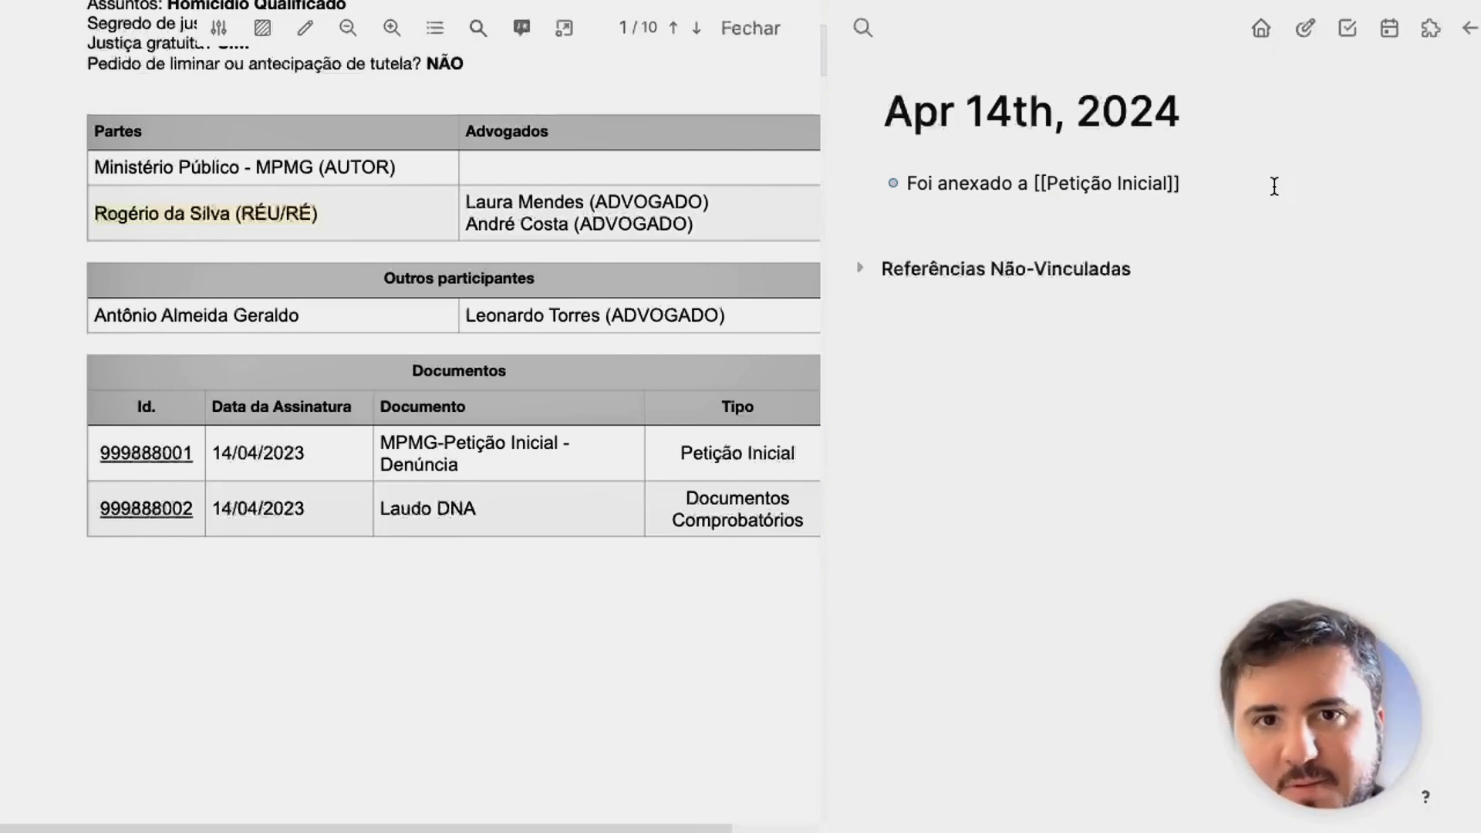
text(sob o)
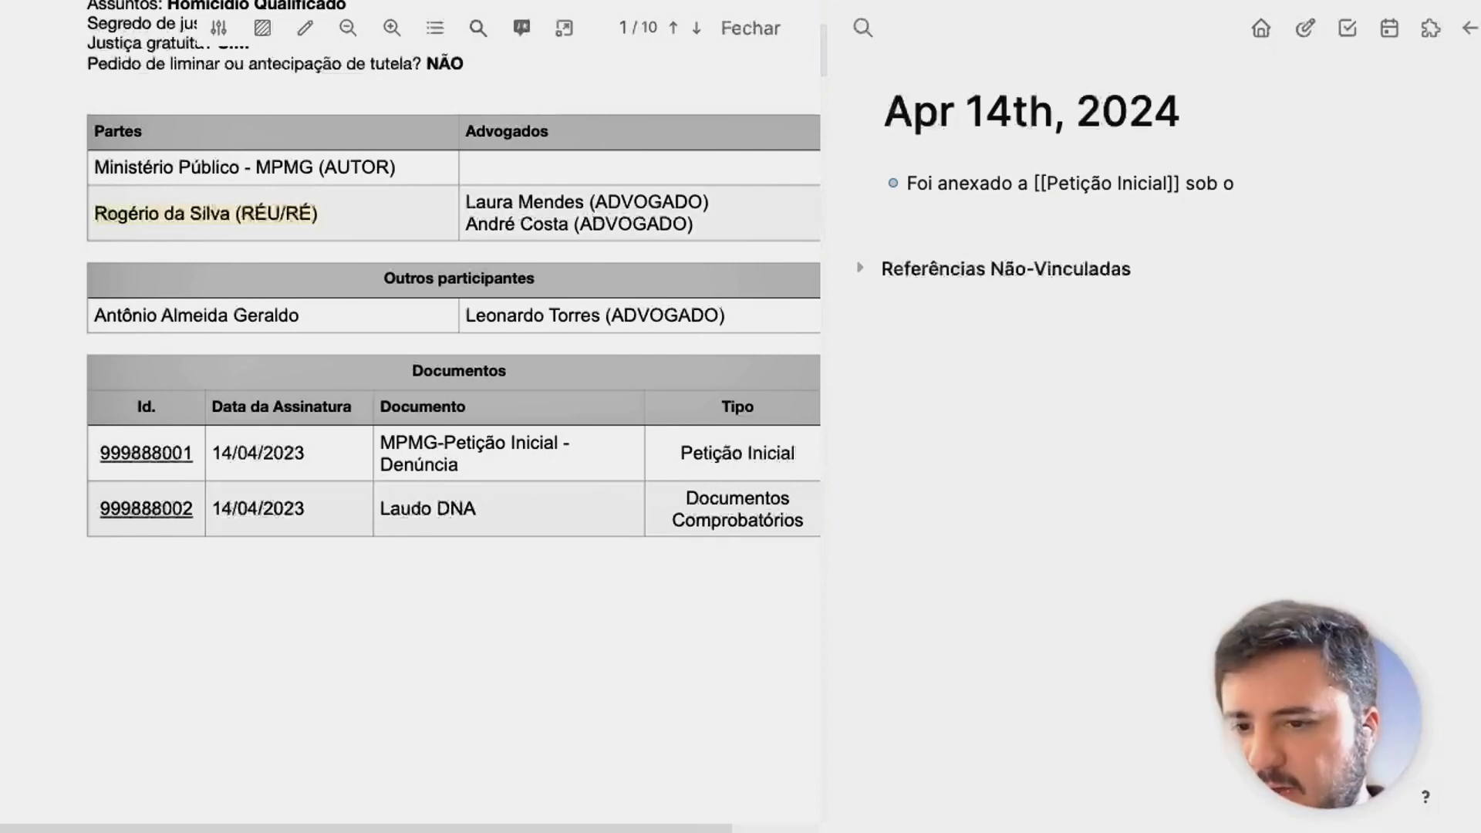
text(ID [[Id/)
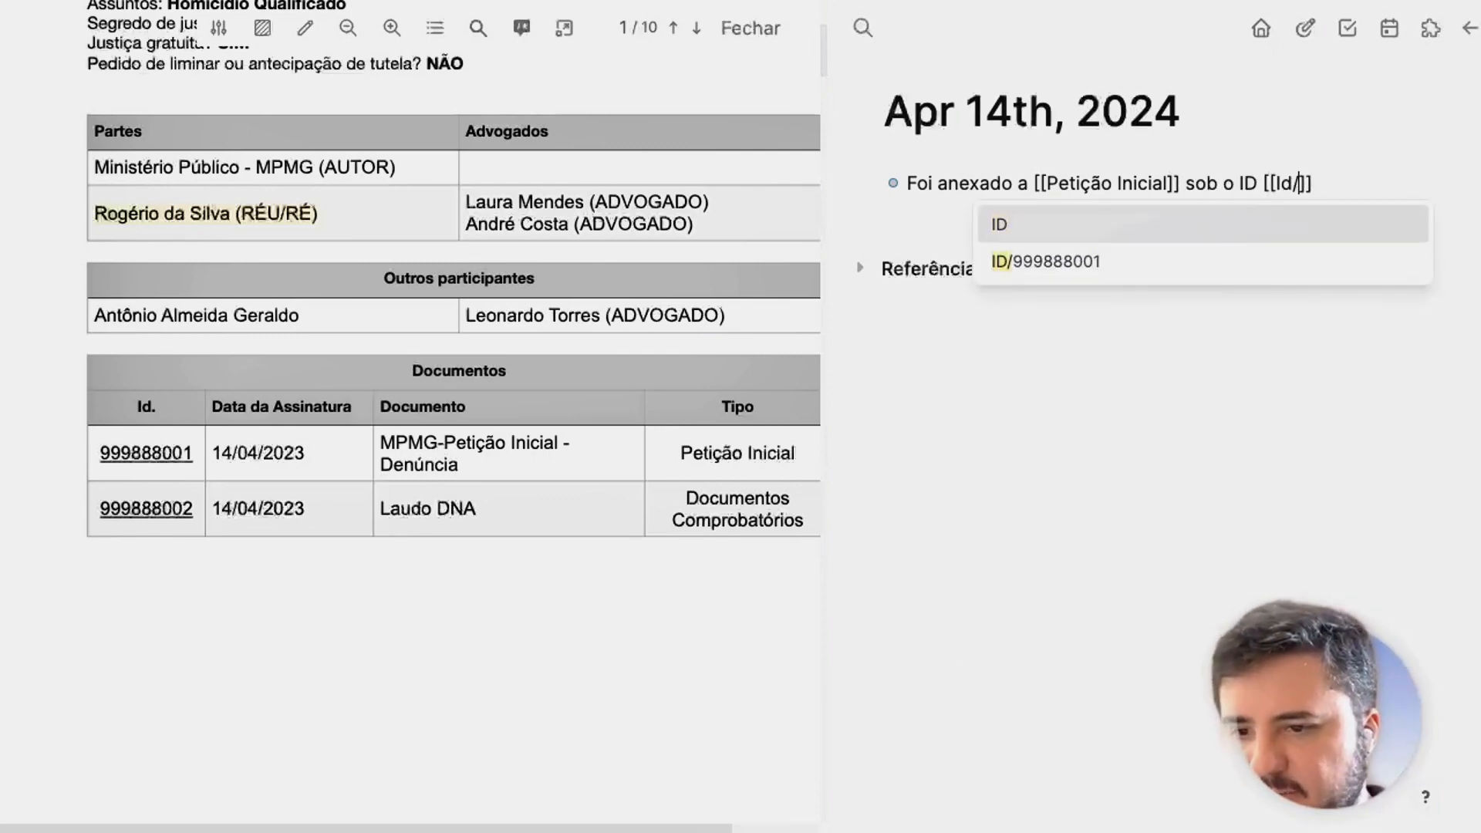
key(Down)
key(Return)
key(Escape)
click(1101, 188)
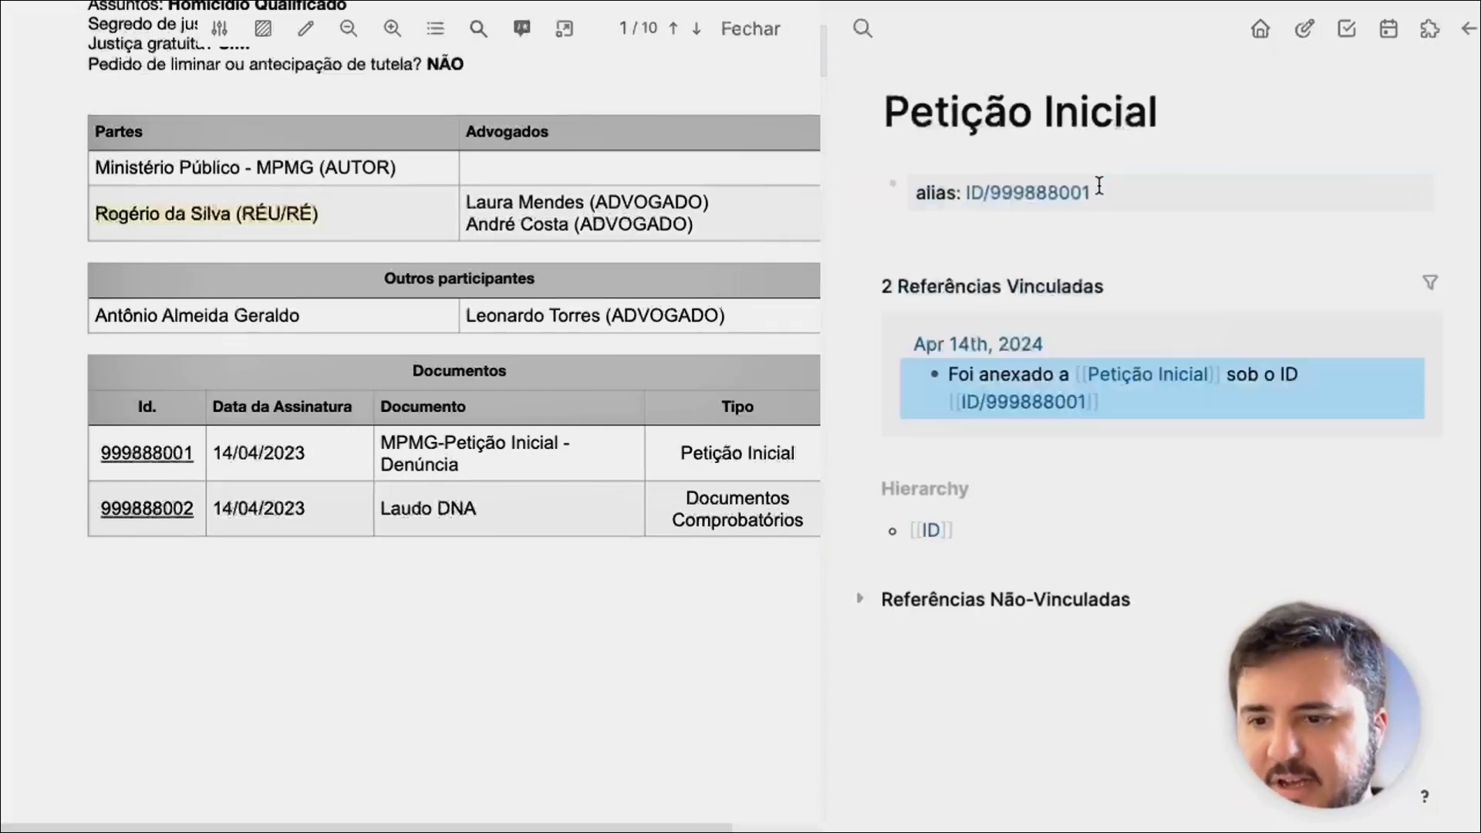
Visit the ID/999888001 alias page and scroll the PDF to the DENÚNCIA heading.
click(1468, 31)
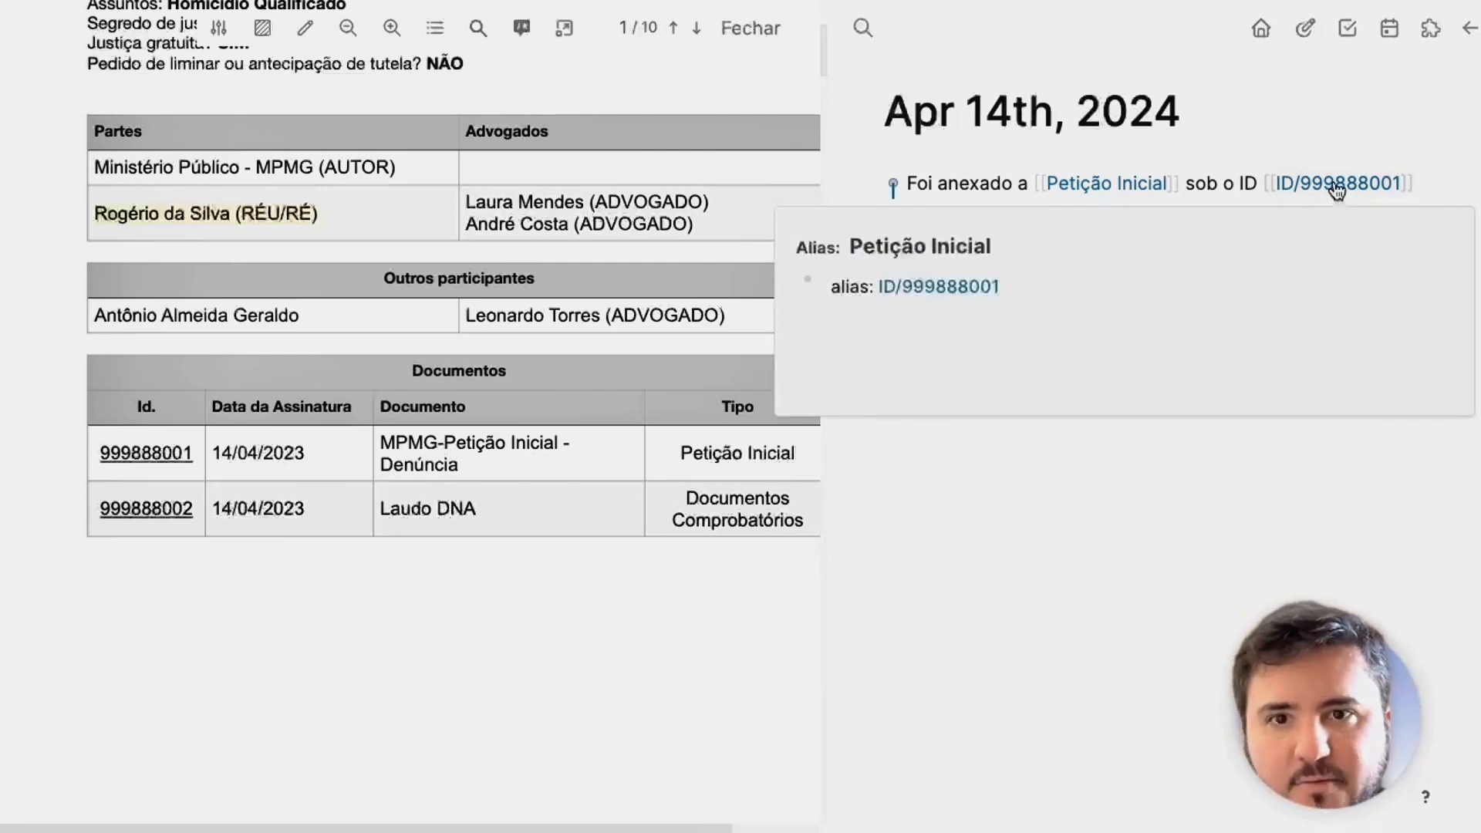
click(1337, 185)
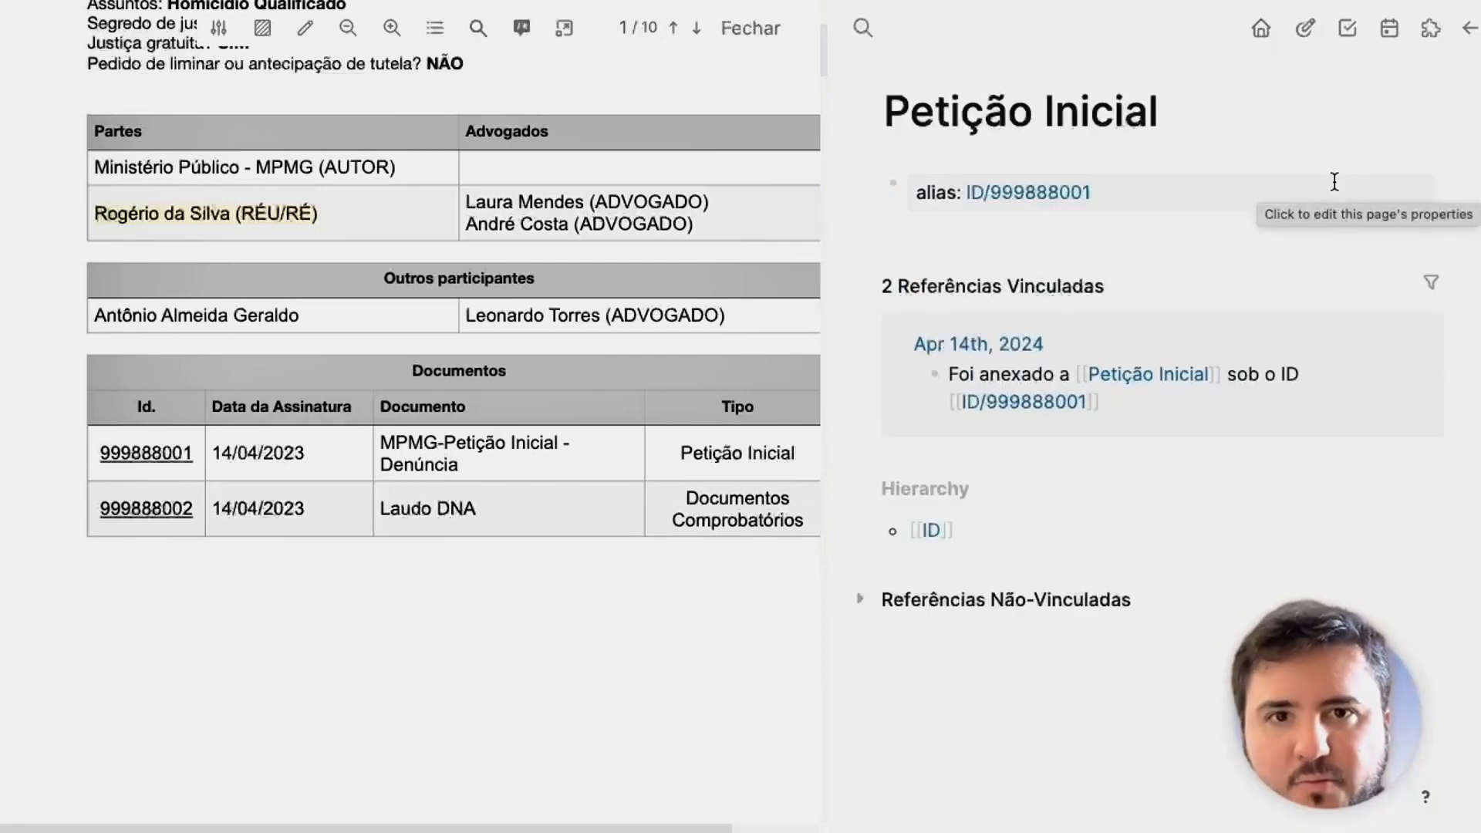
scroll(827, 282, down, 2)
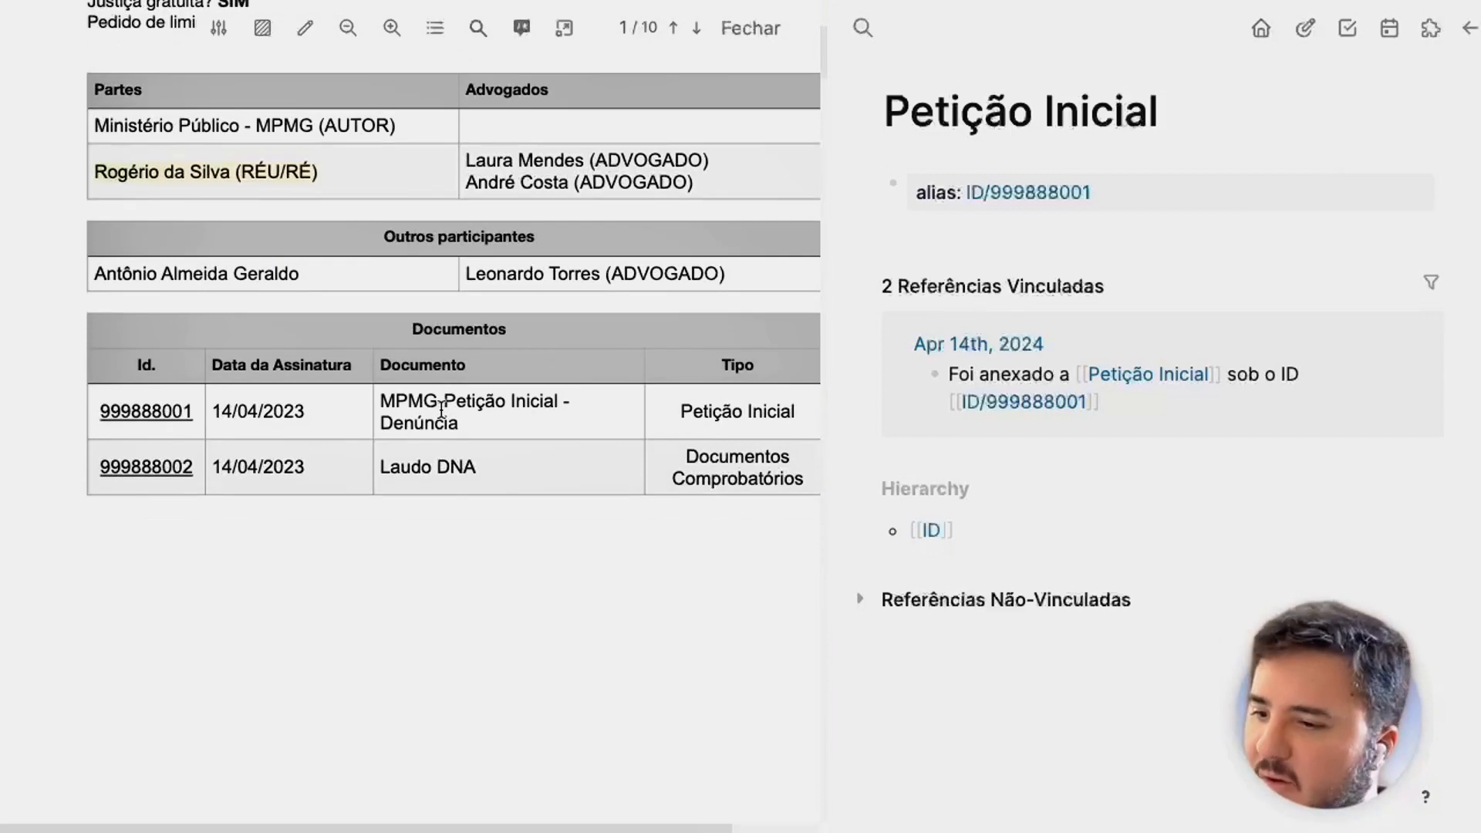
scroll(376, 440, down, 10)
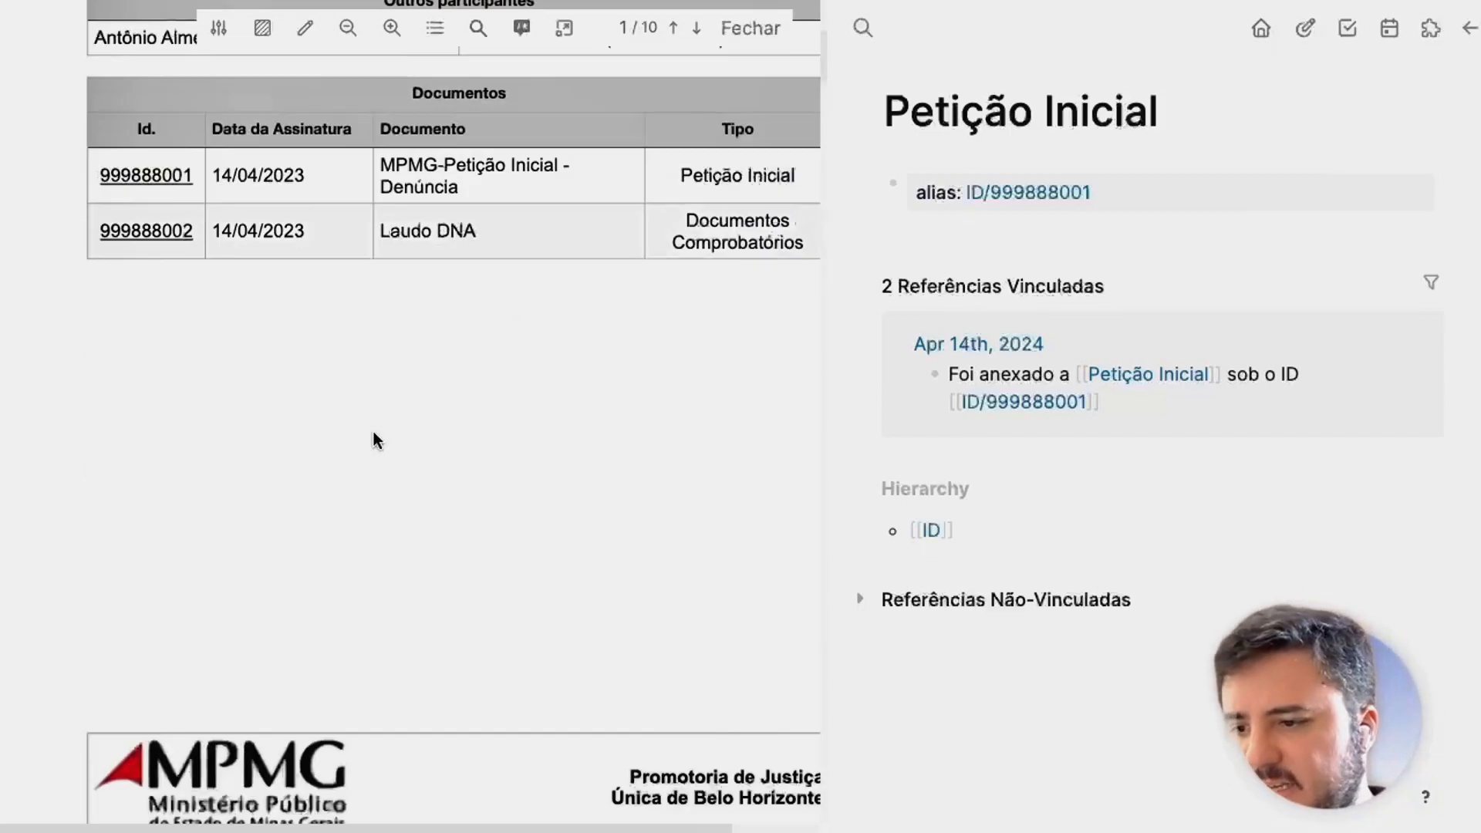
scroll(377, 440, down, 1)
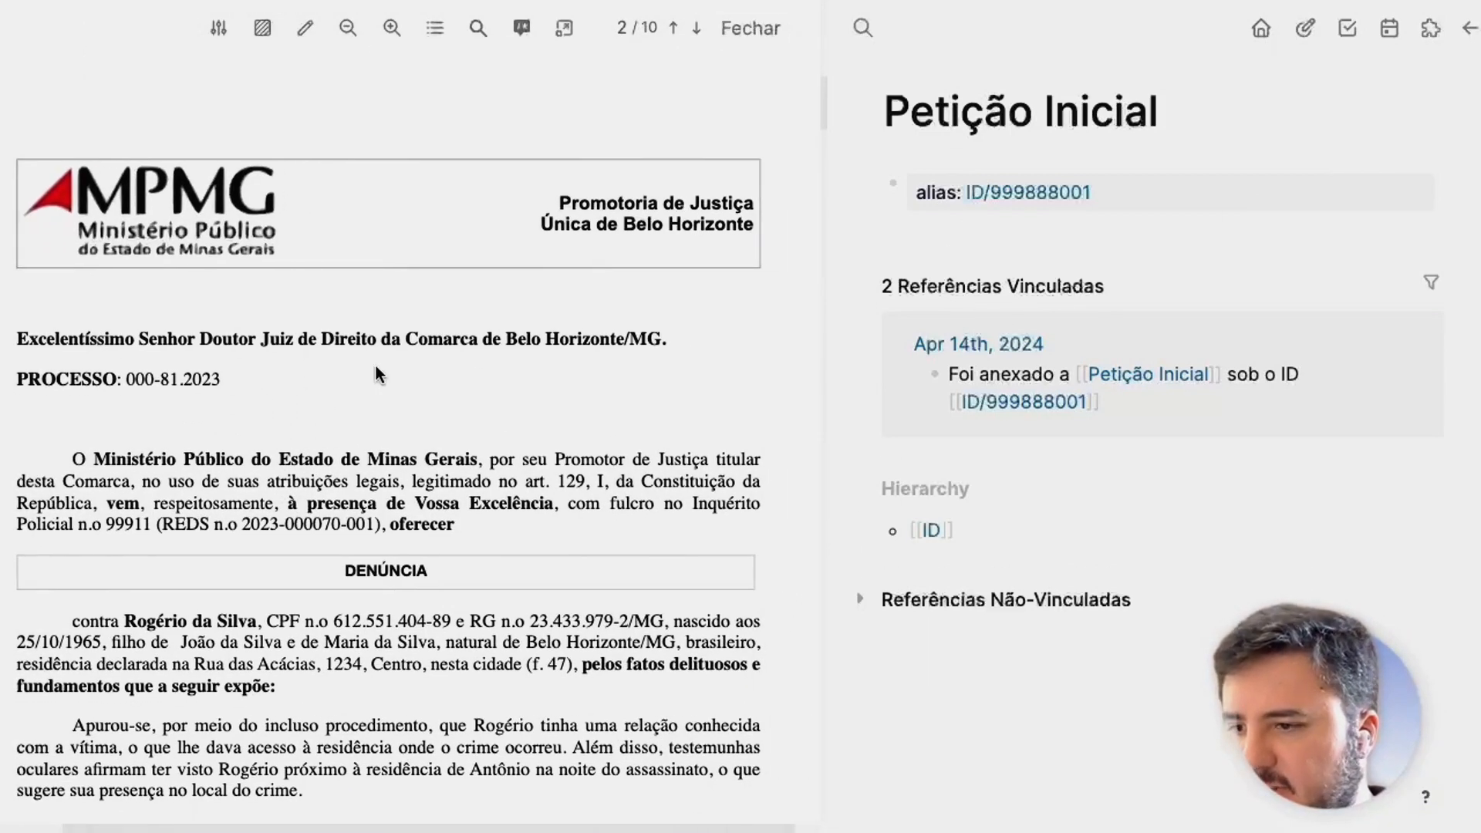
scroll(334, 292, down, 3)
scroll(336, 280, up, 2)
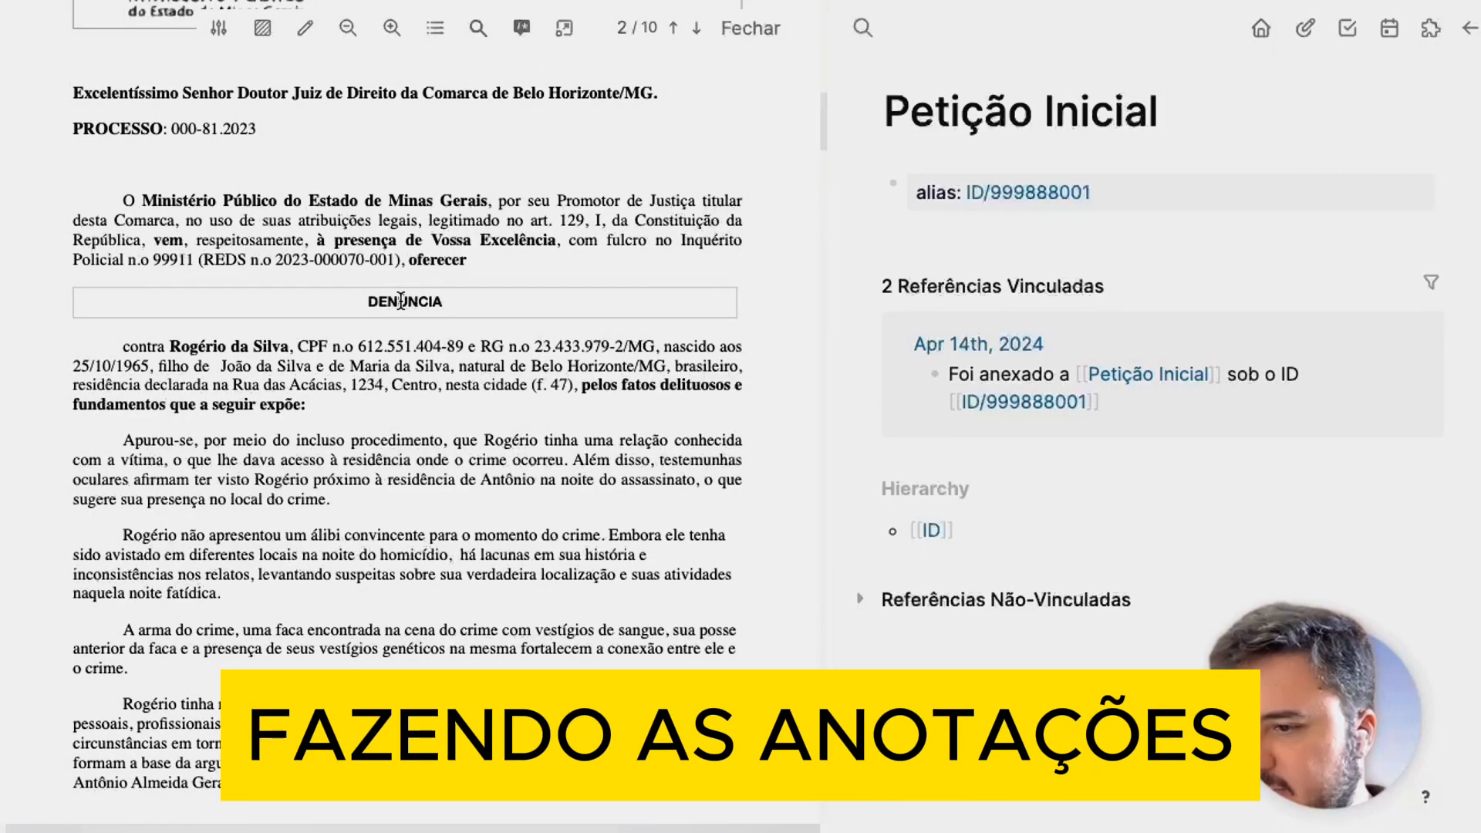
Highlight DENÚNCIA in yellow and start a new block under the alias line.
double_click(401, 302)
click(426, 324)
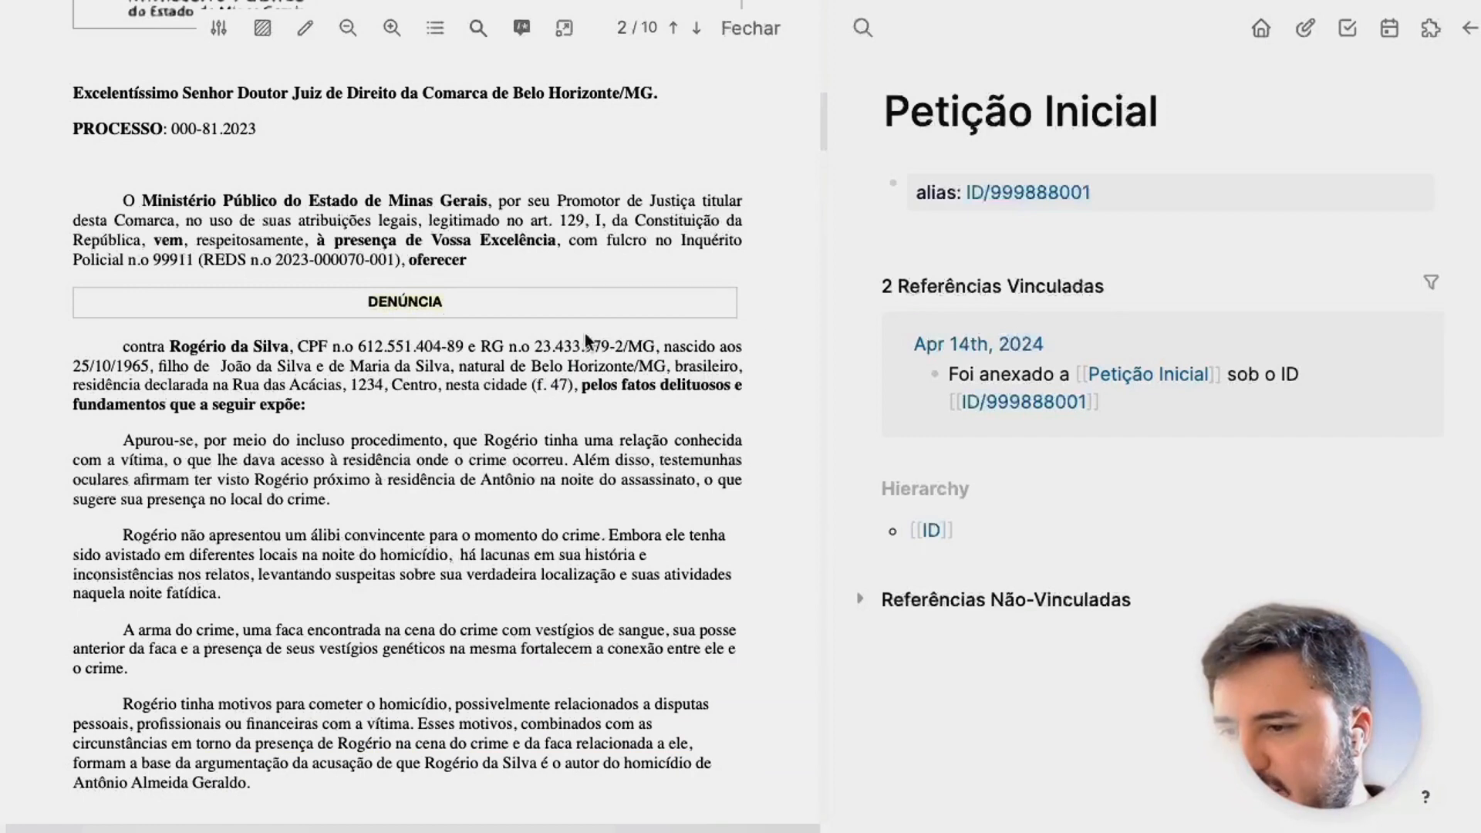
click(943, 233)
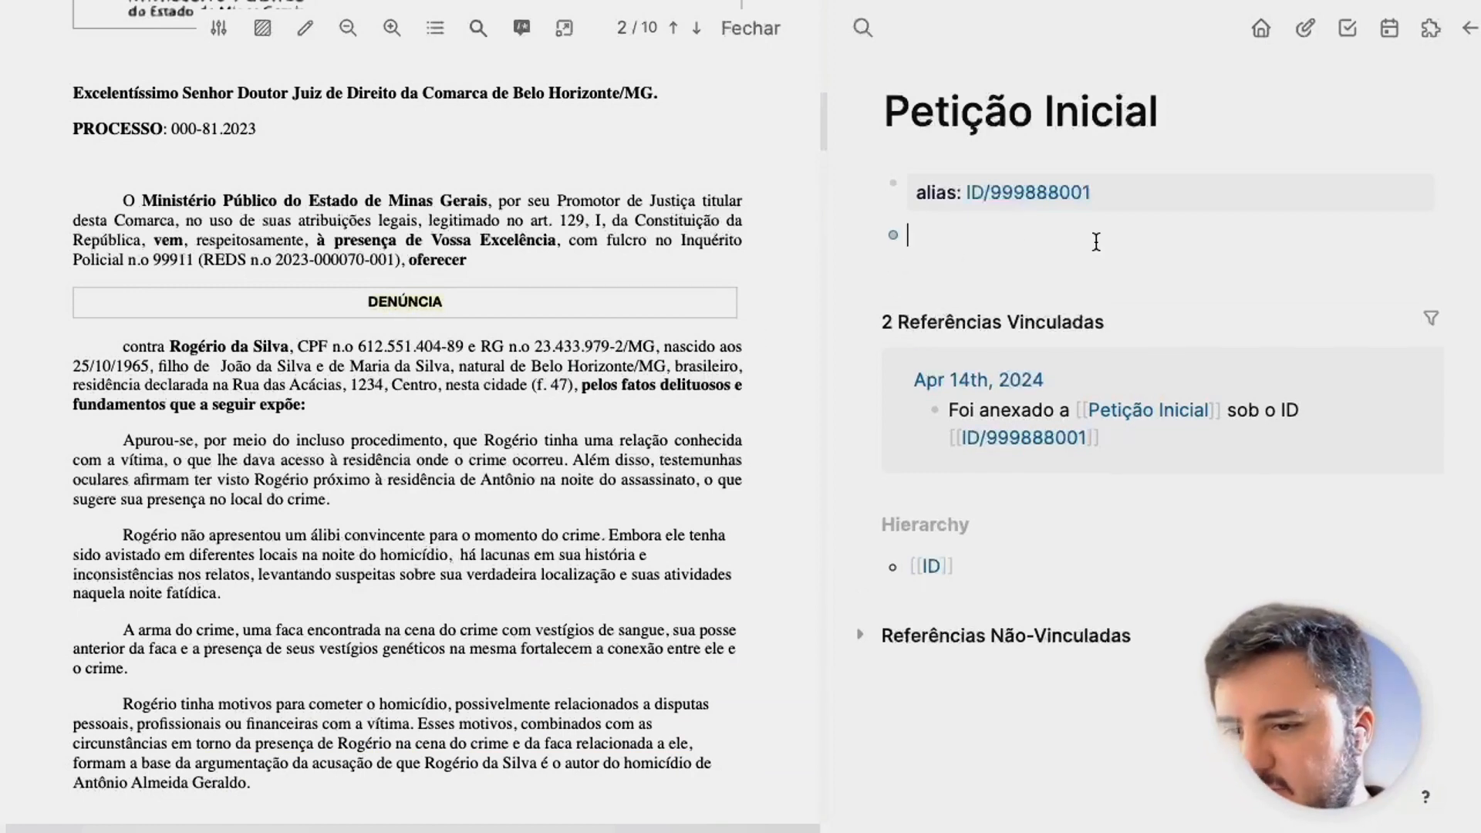
Paste the DENÚNCIA highlight reference as a block and scroll further down the PDF.
key(ctrl+v)
key(Return)
scroll(603, 304, down, 2)
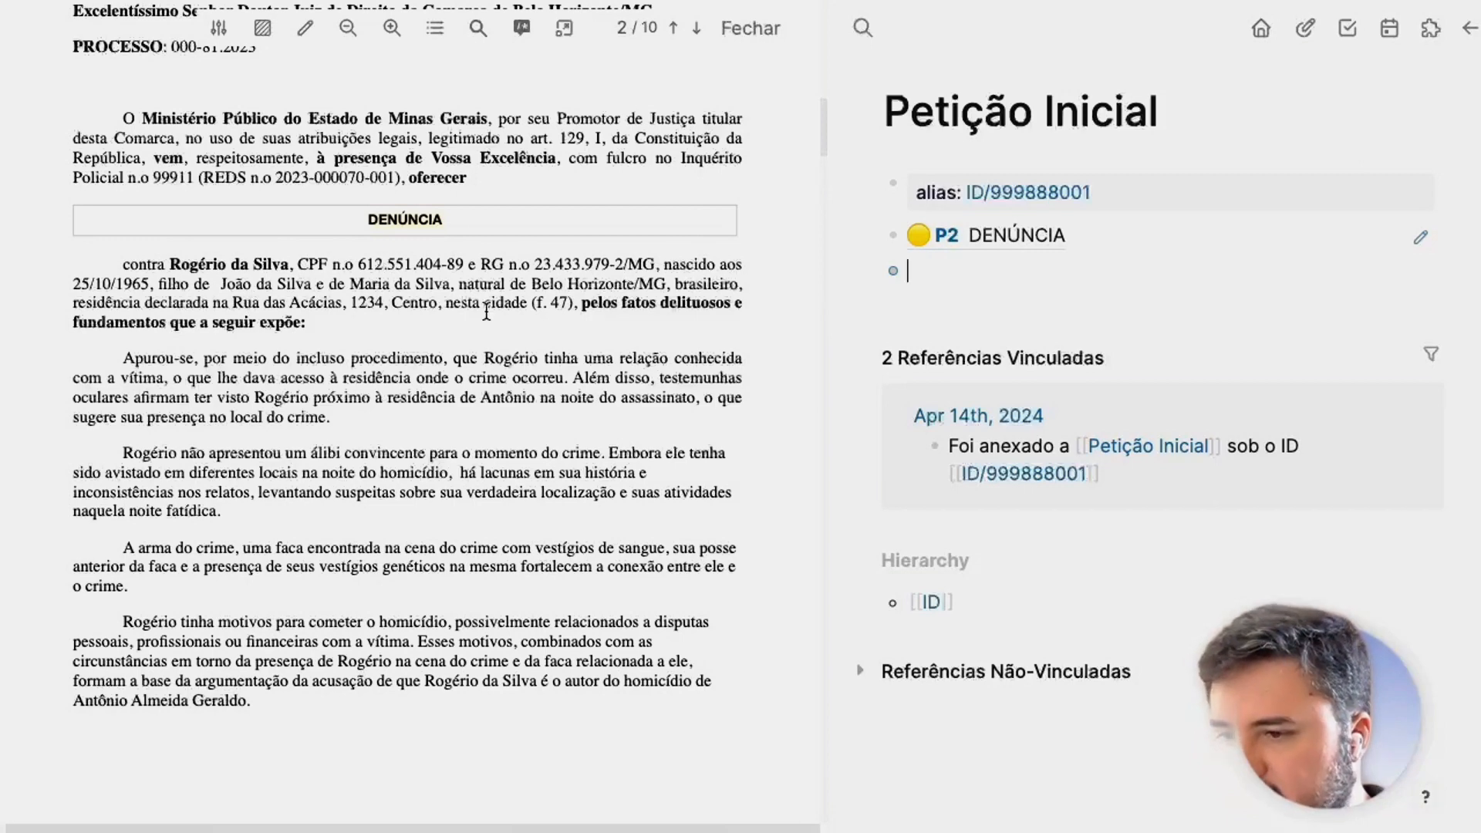
scroll(192, 386, down, 1)
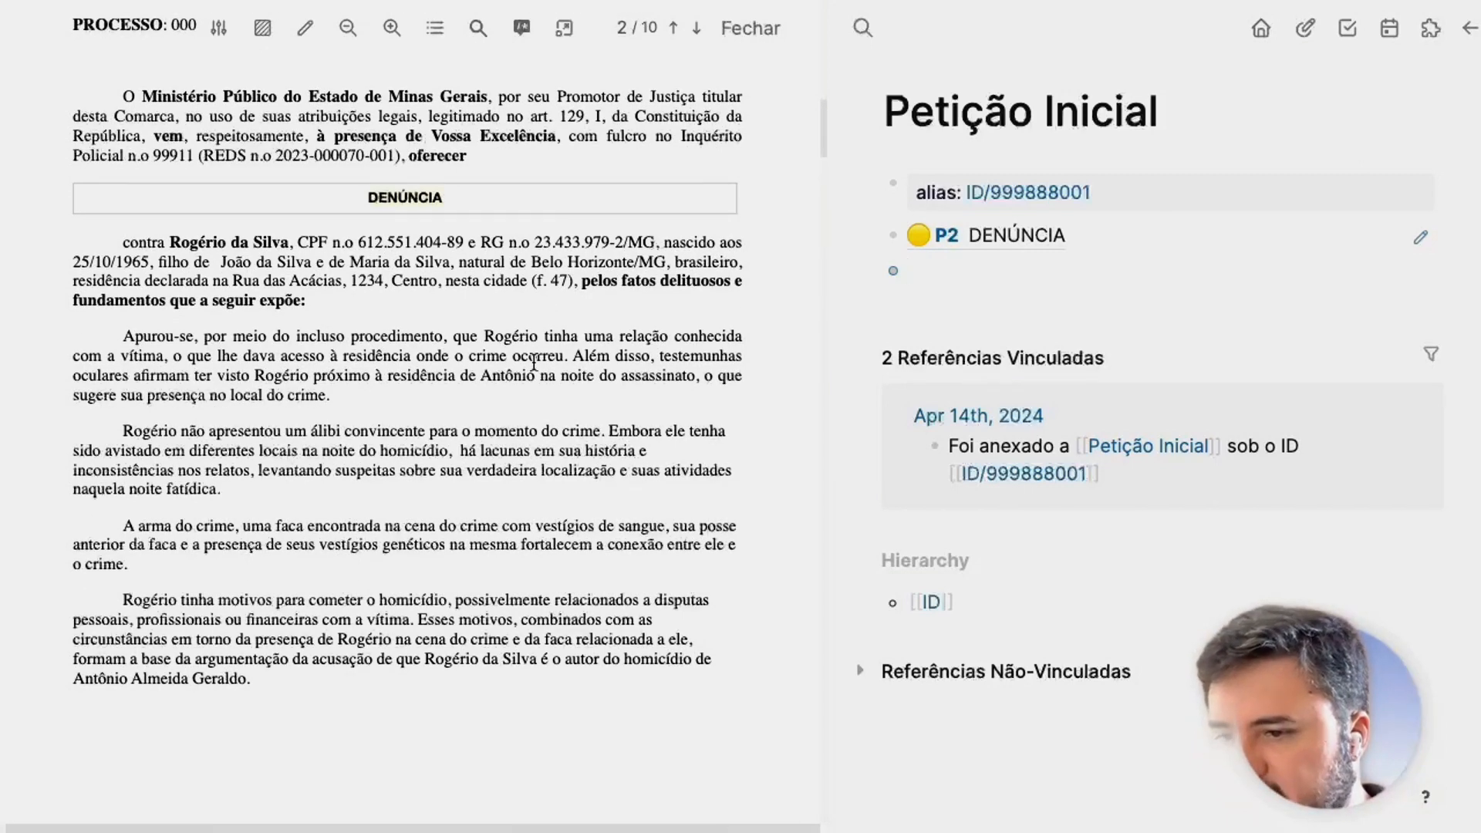
scroll(386, 358, down, 2)
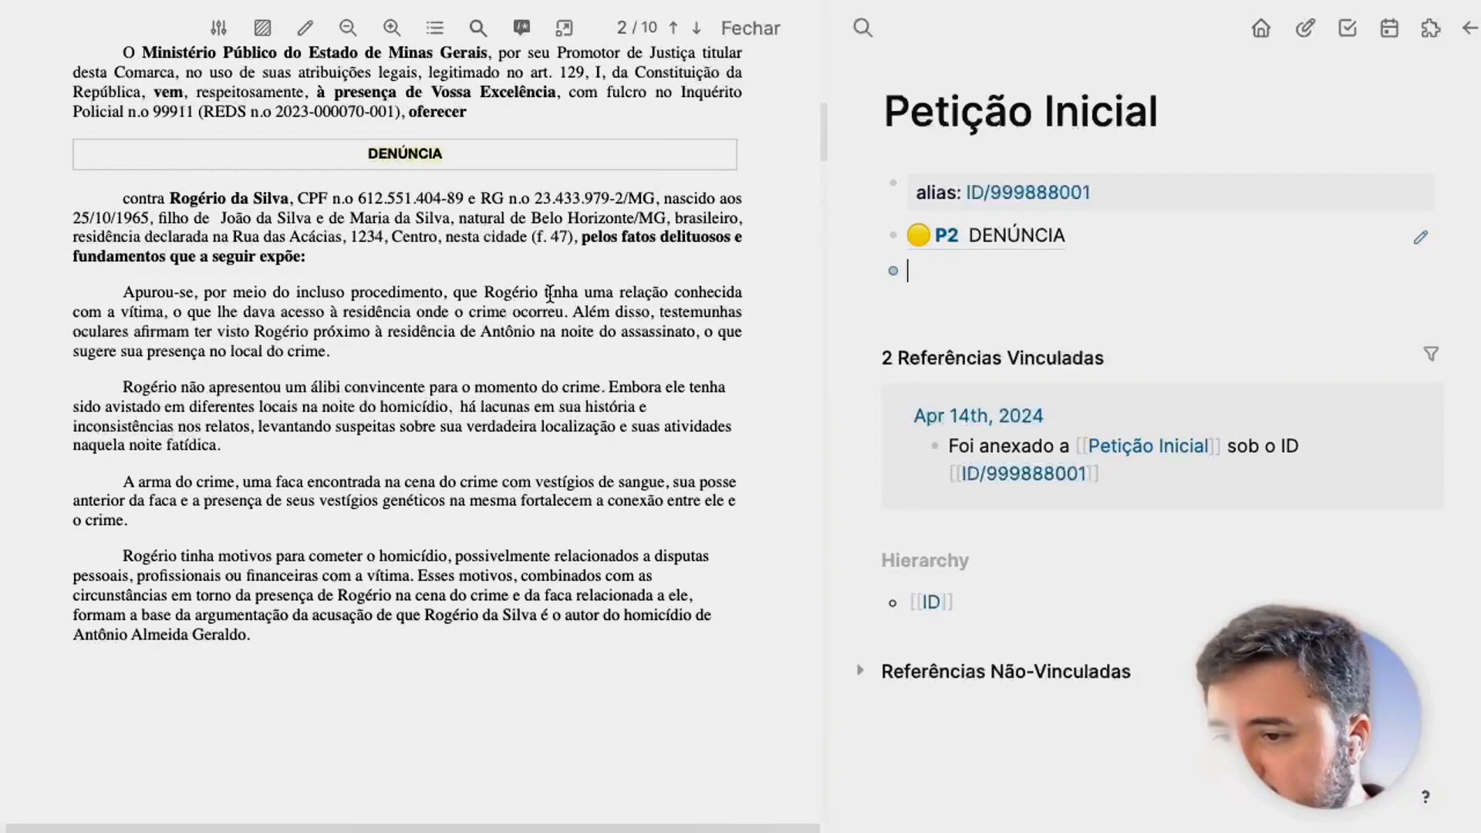
Highlight 'tinha uma relação conhecida com a vítima' yellow and paste its reference as a block.
drag(544, 289, 161, 313)
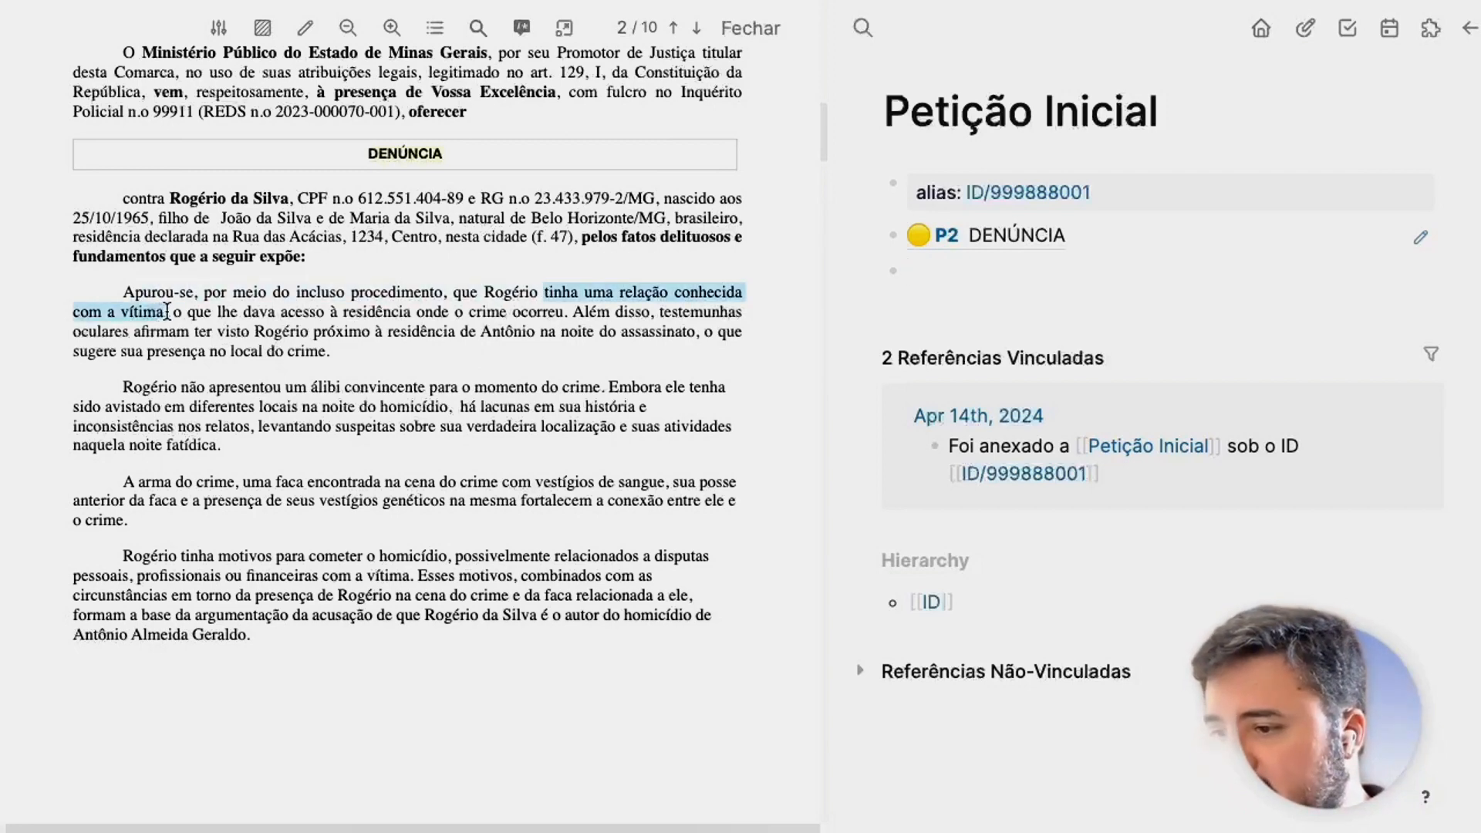
click(191, 334)
click(1038, 281)
text(((66378b7d-30b8-49b1-bbcb-16186e140dfe)))
key(Return)
scroll(202, 325, down, 1)
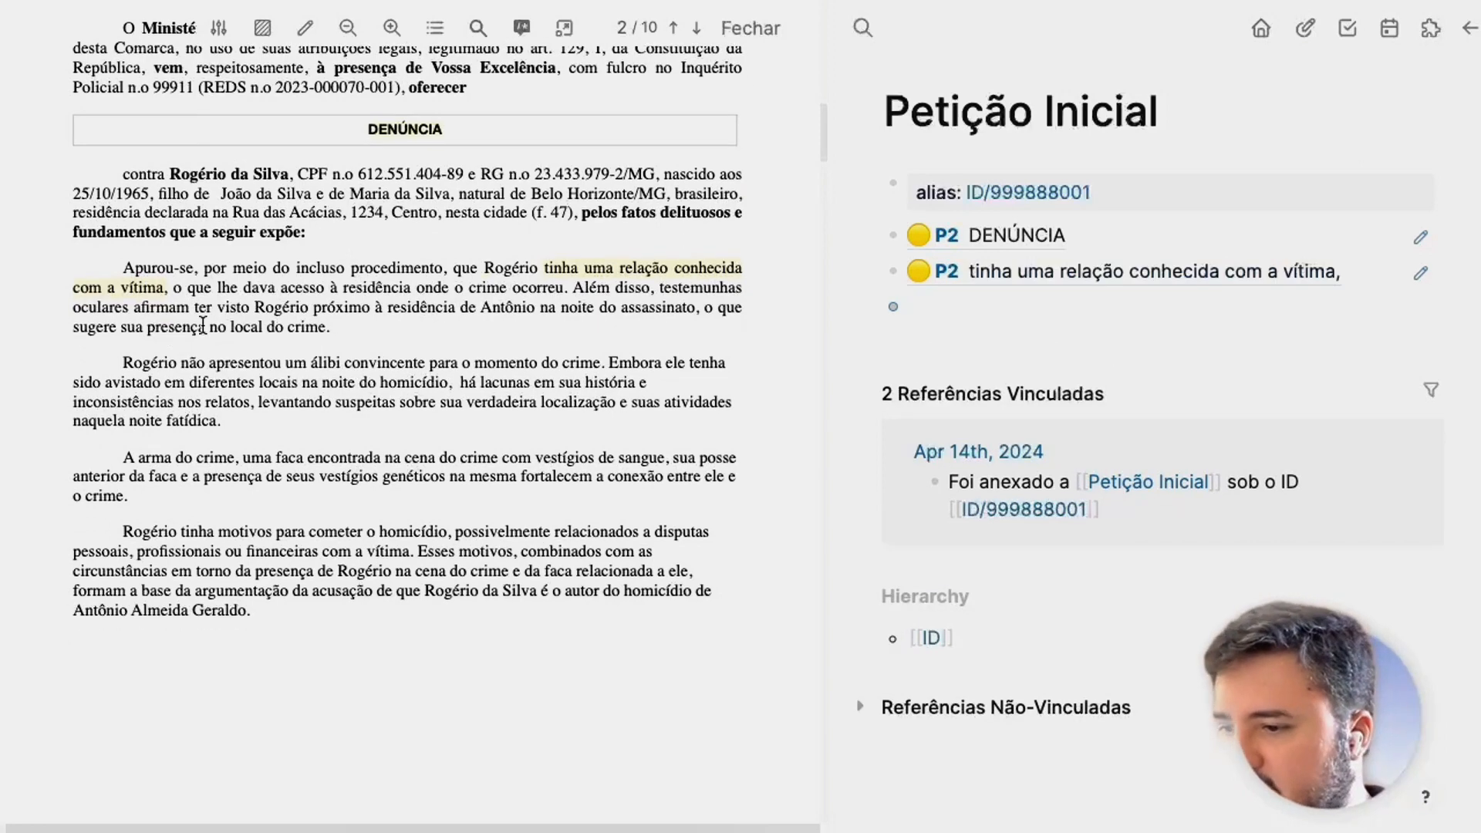
Highlight 'lhe dava acesso à residência' yellow and paste its reference as a block.
drag(217, 289, 411, 292)
click(434, 318)
click(937, 322)
text(((66378b85-f2c4-46d2-9a44-44434c54e724)))
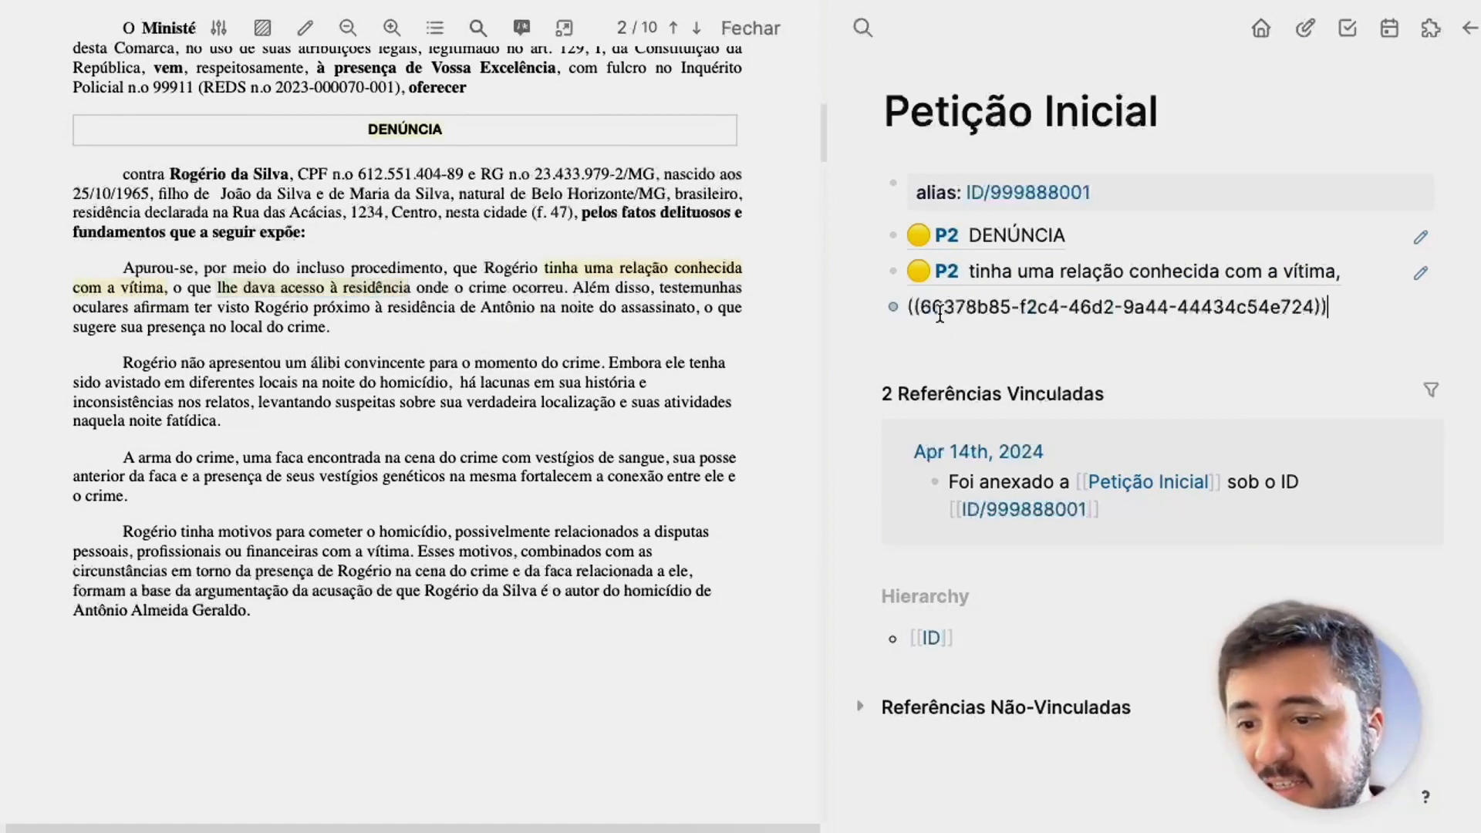
key(Return)
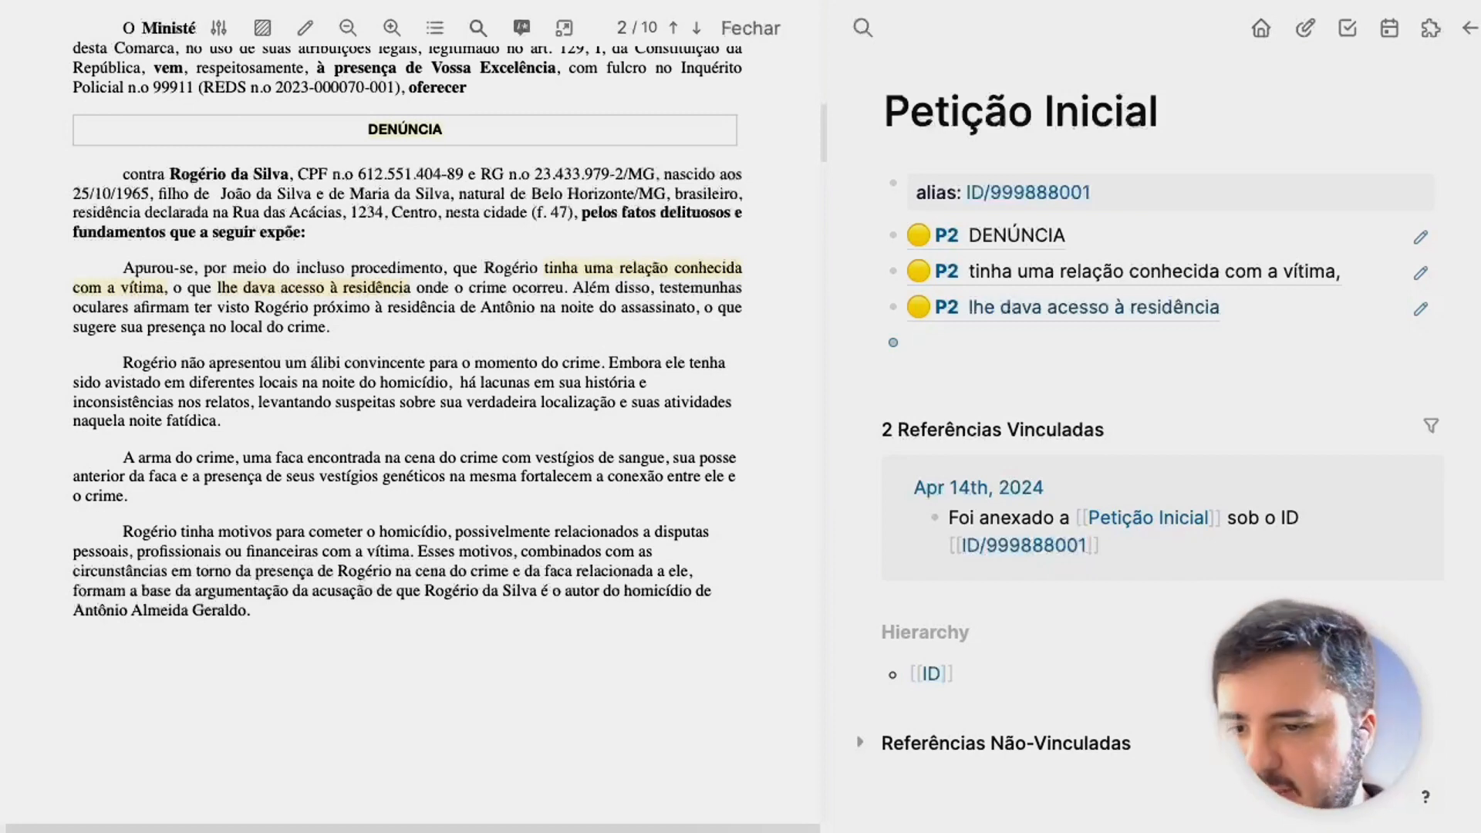
Add the nested child note 'Como se dava esse acesso?' under the last highlight reference.
key(Tab)
text(Como se)
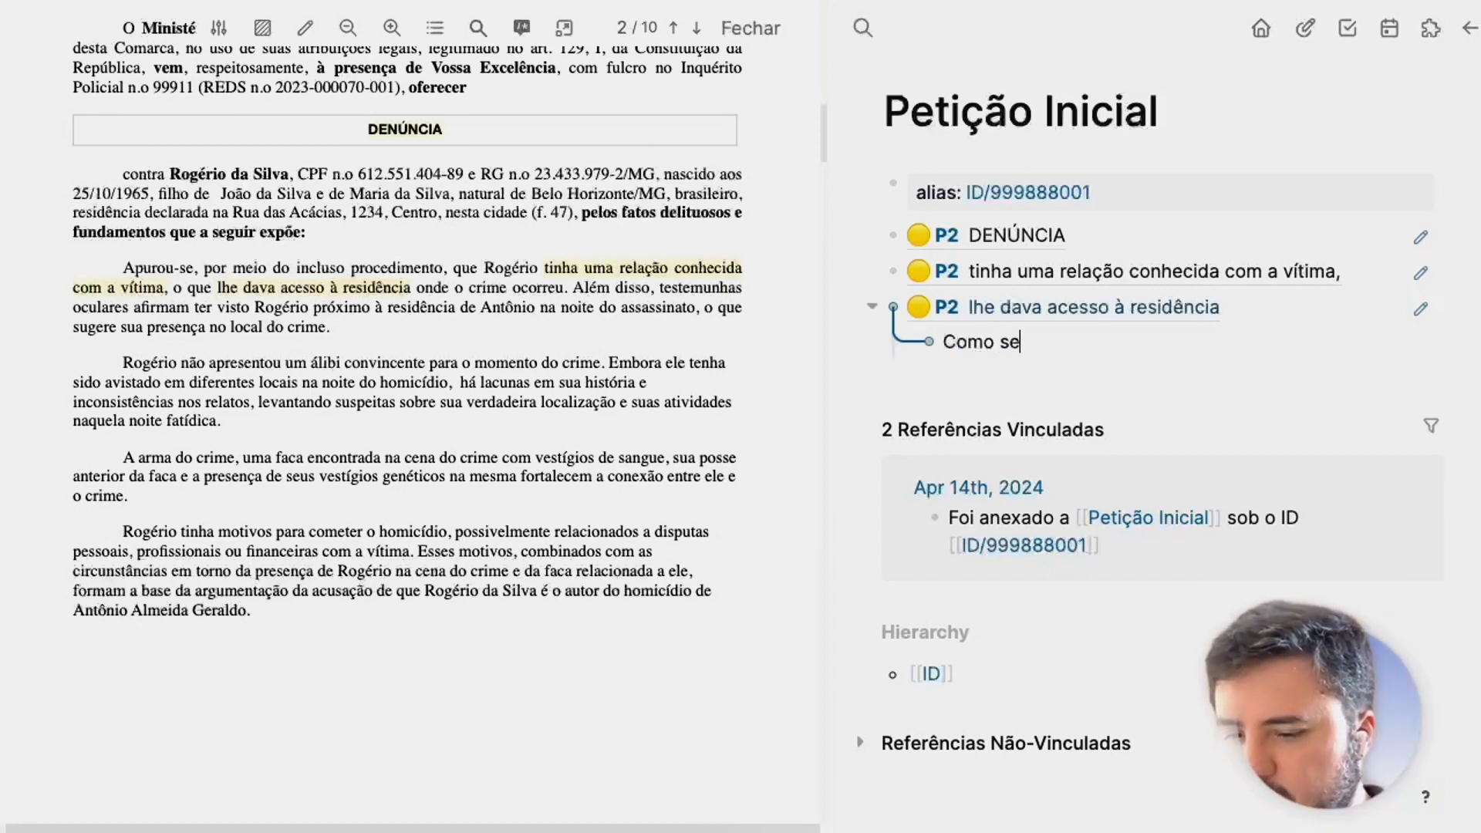
text( dava esse acesso?)
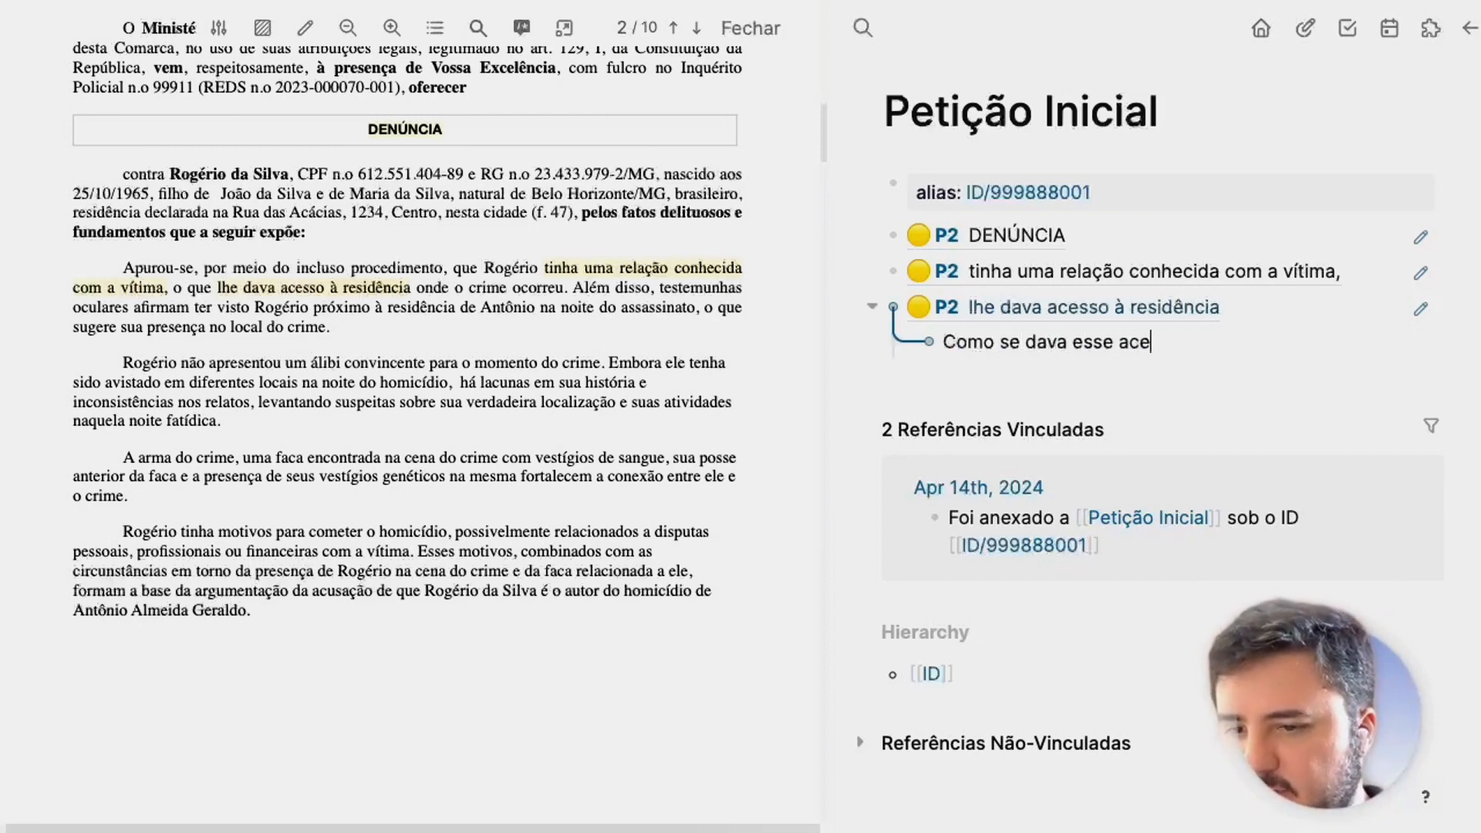
key(Escape)
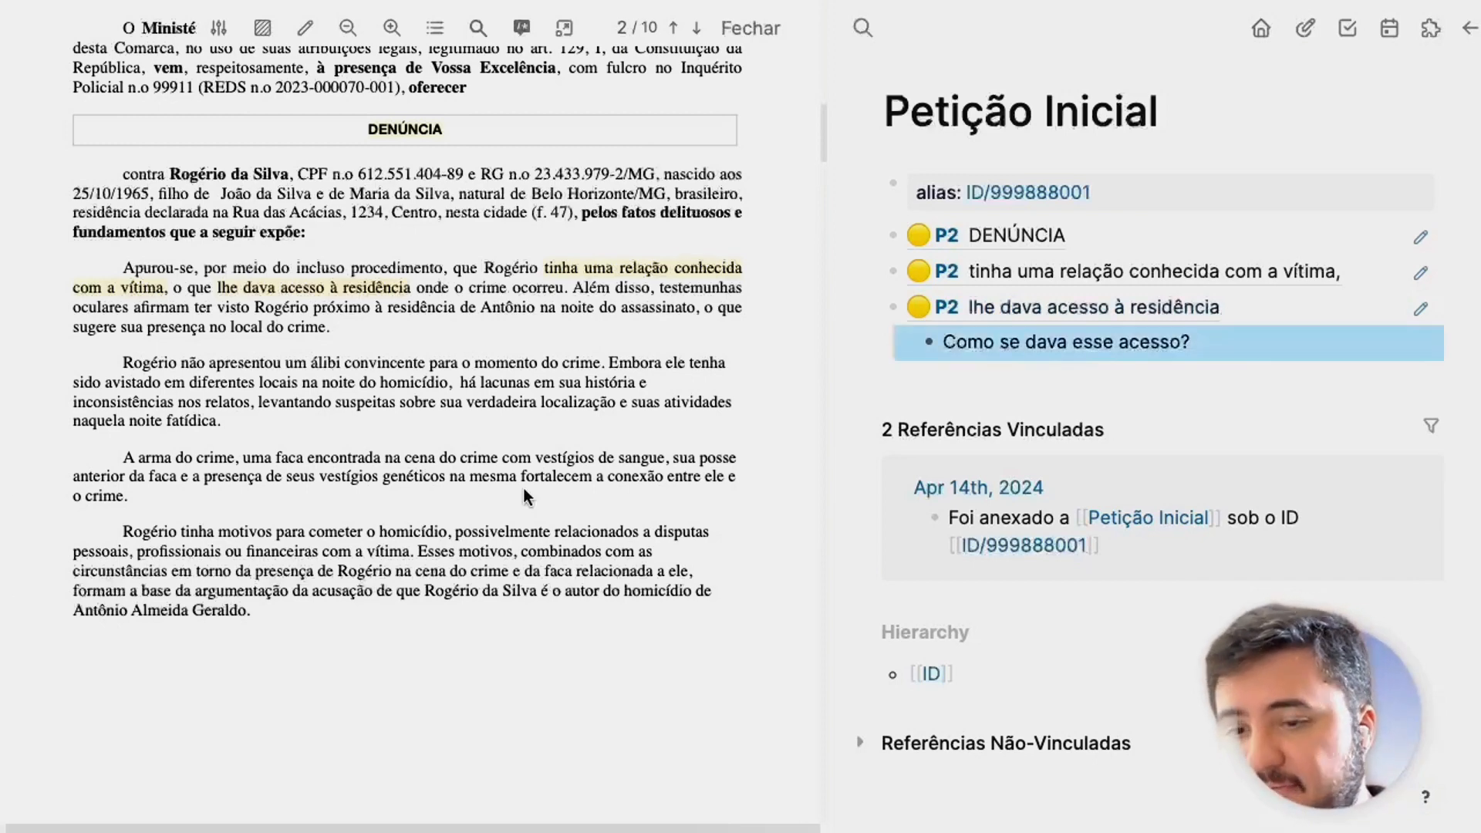
Close the petition PDF viewer and reopen the PDF beside the page.
scroll(467, 459, down, 2)
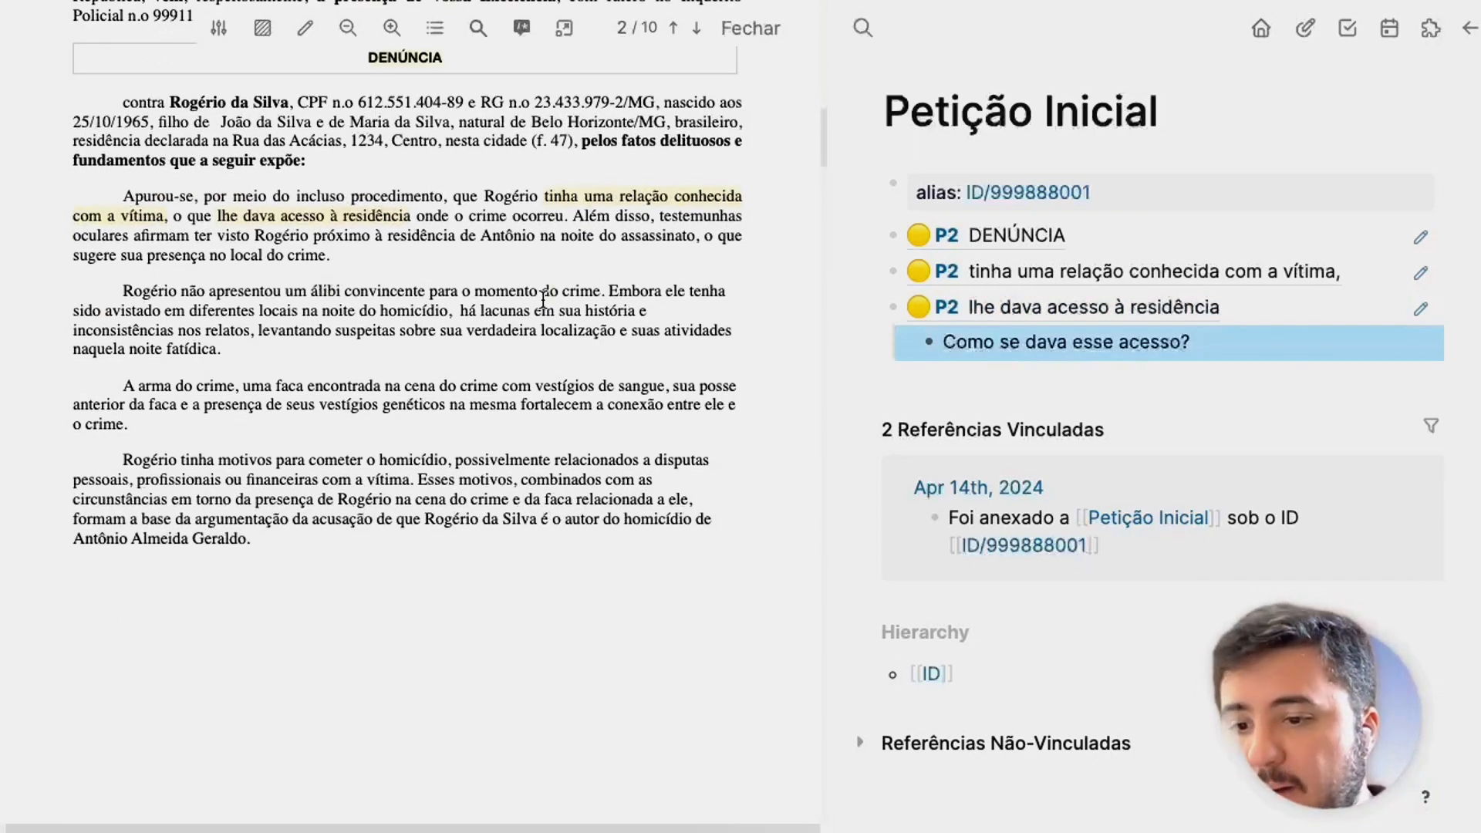
scroll(396, 324, down, 2)
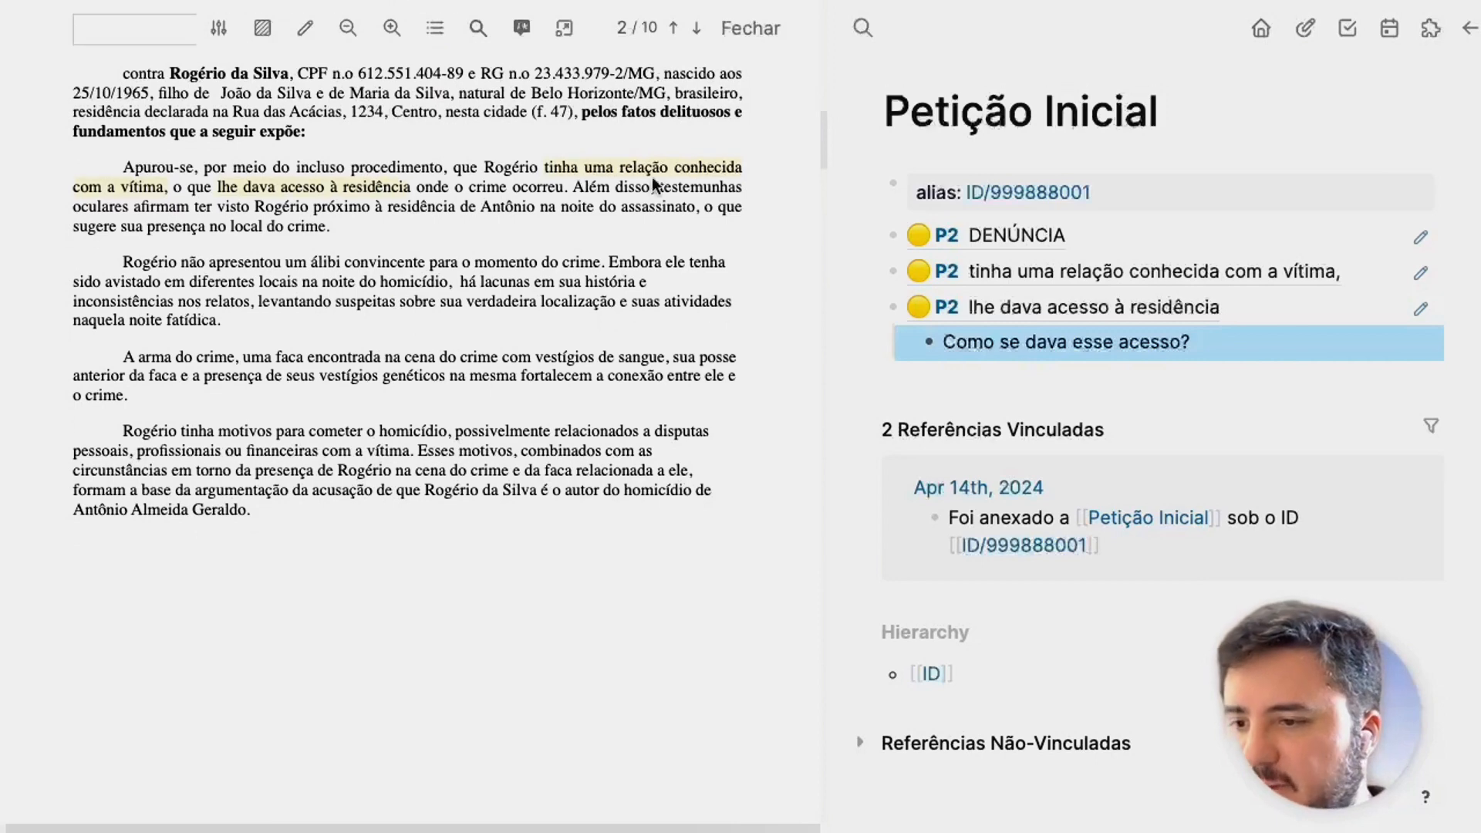
click(748, 29)
click(602, 307)
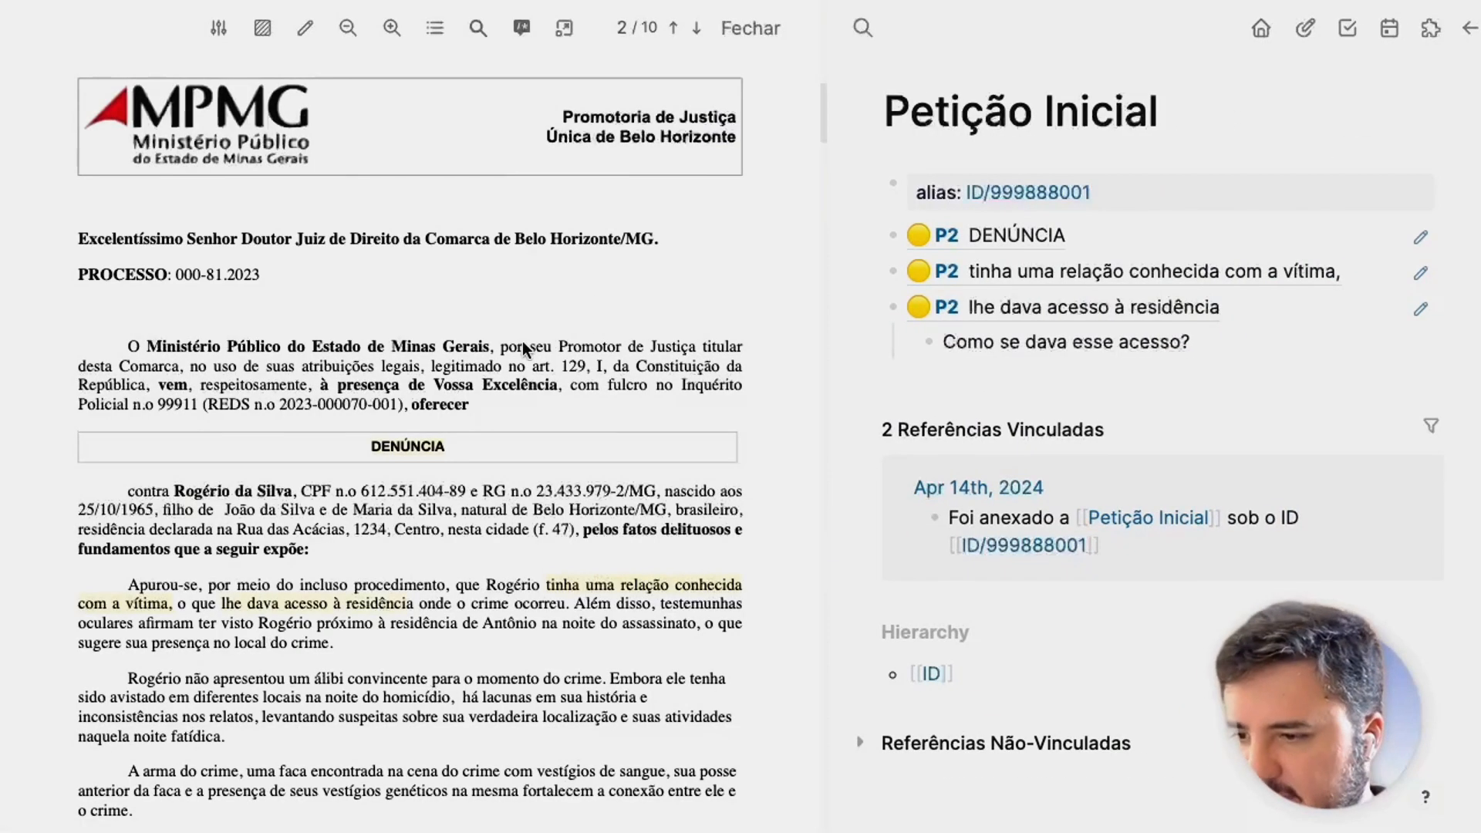
Show the journals and scroll to the Apr 14th, 2024 entry linking ID/999888001.
scroll(460, 599, down, 2)
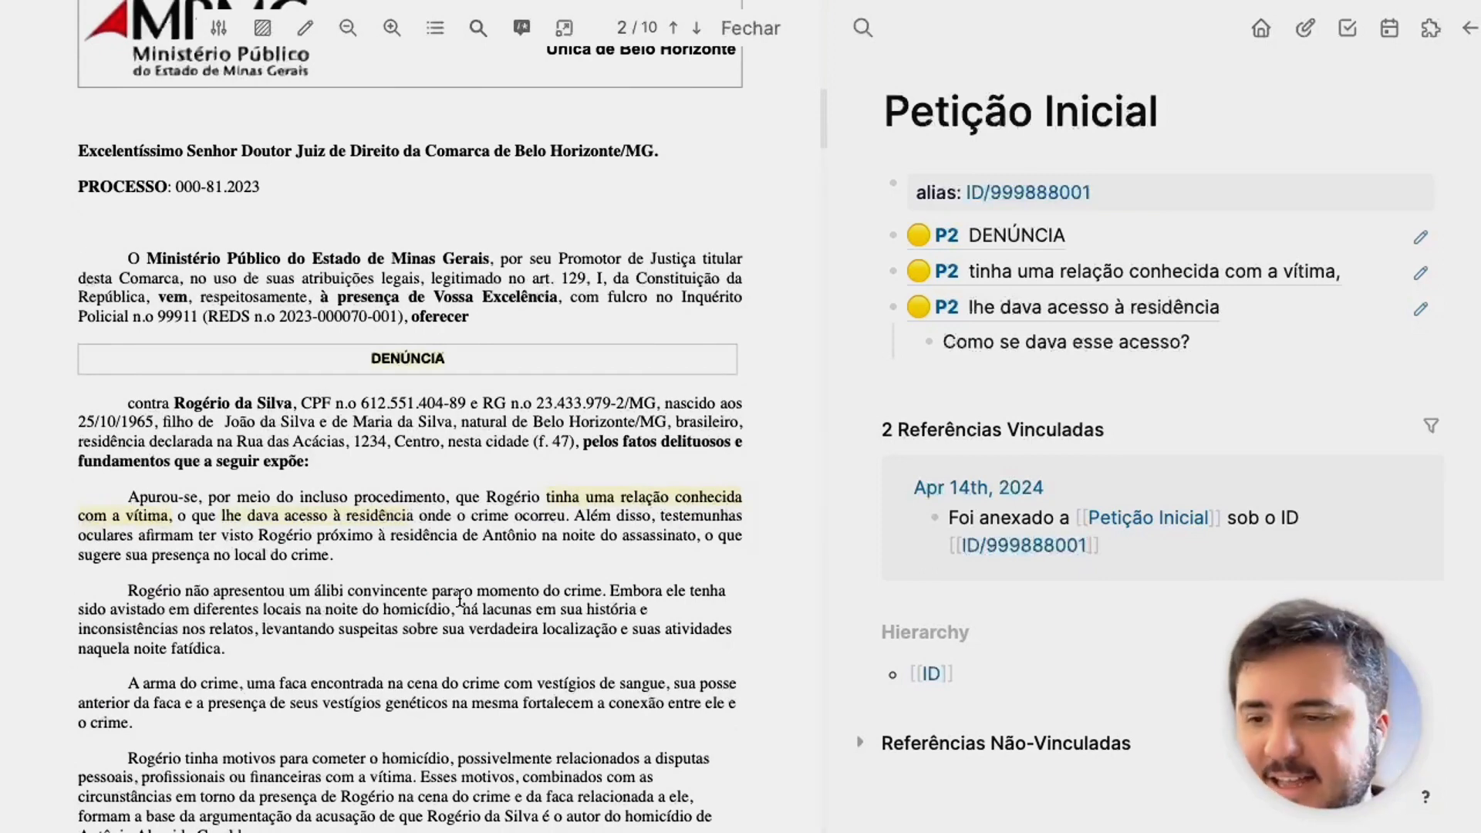
click(1268, 35)
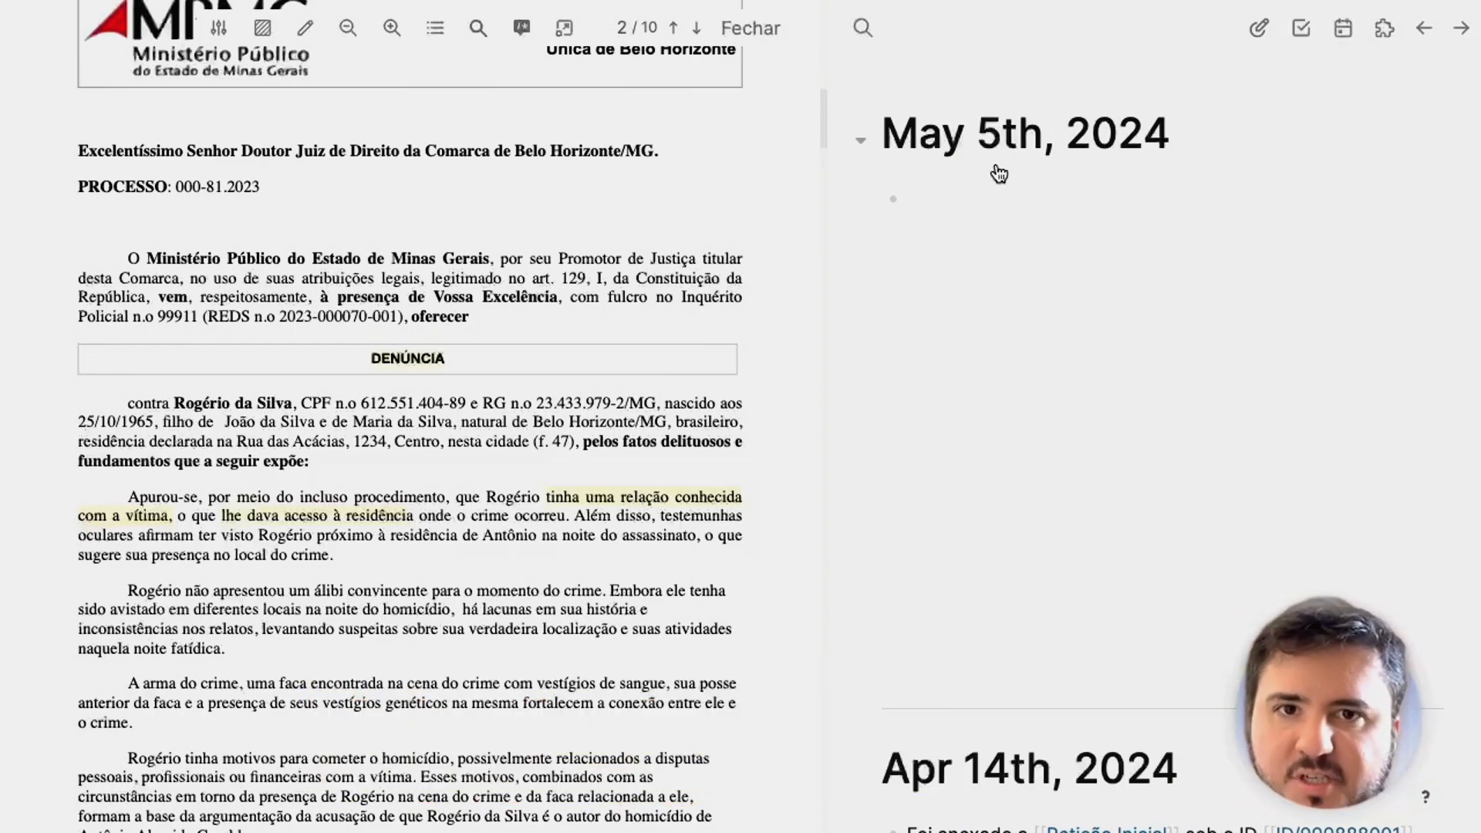
scroll(998, 168, down, 5)
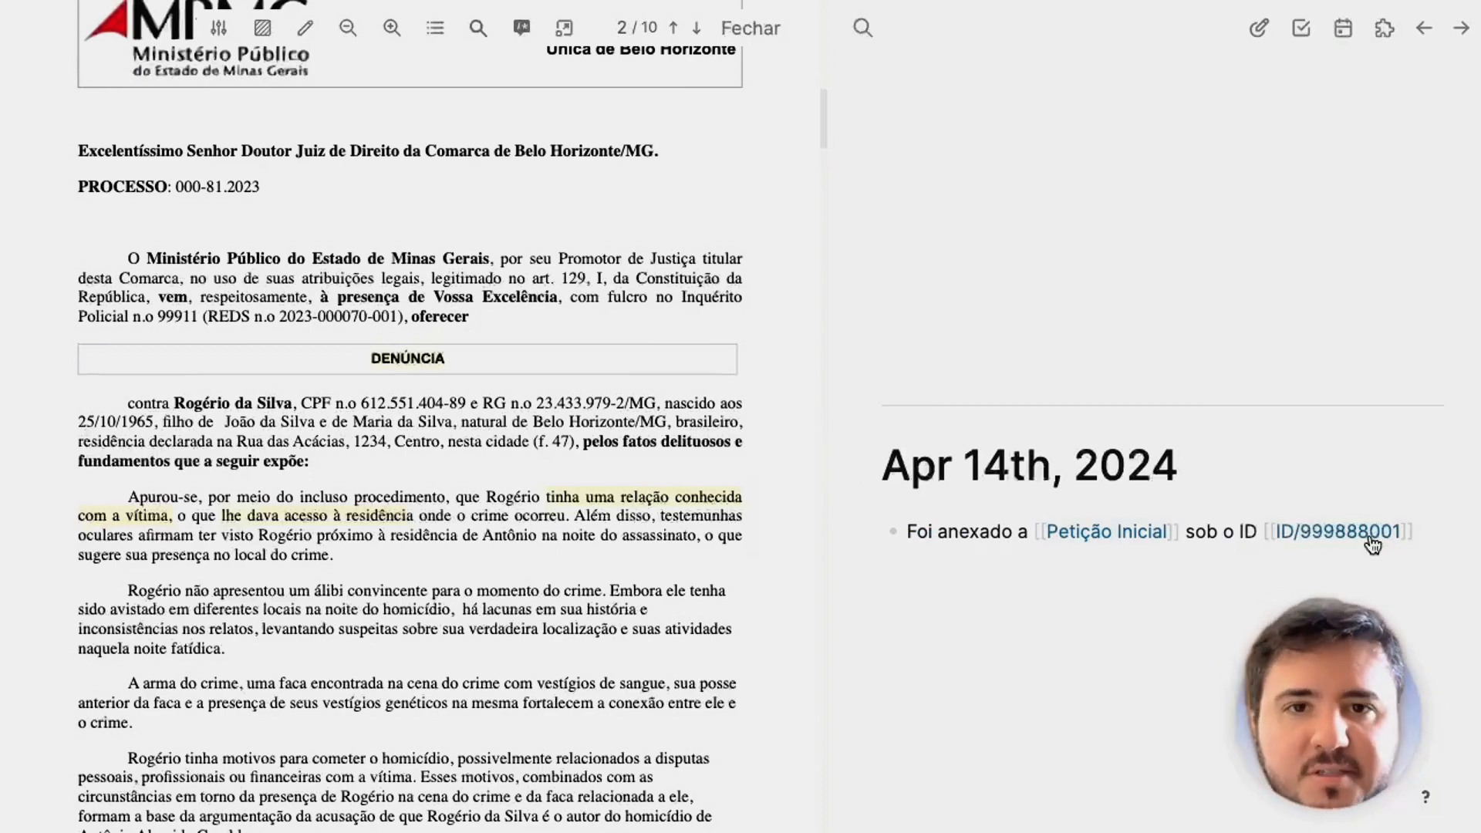
mouse_move(1373, 544)
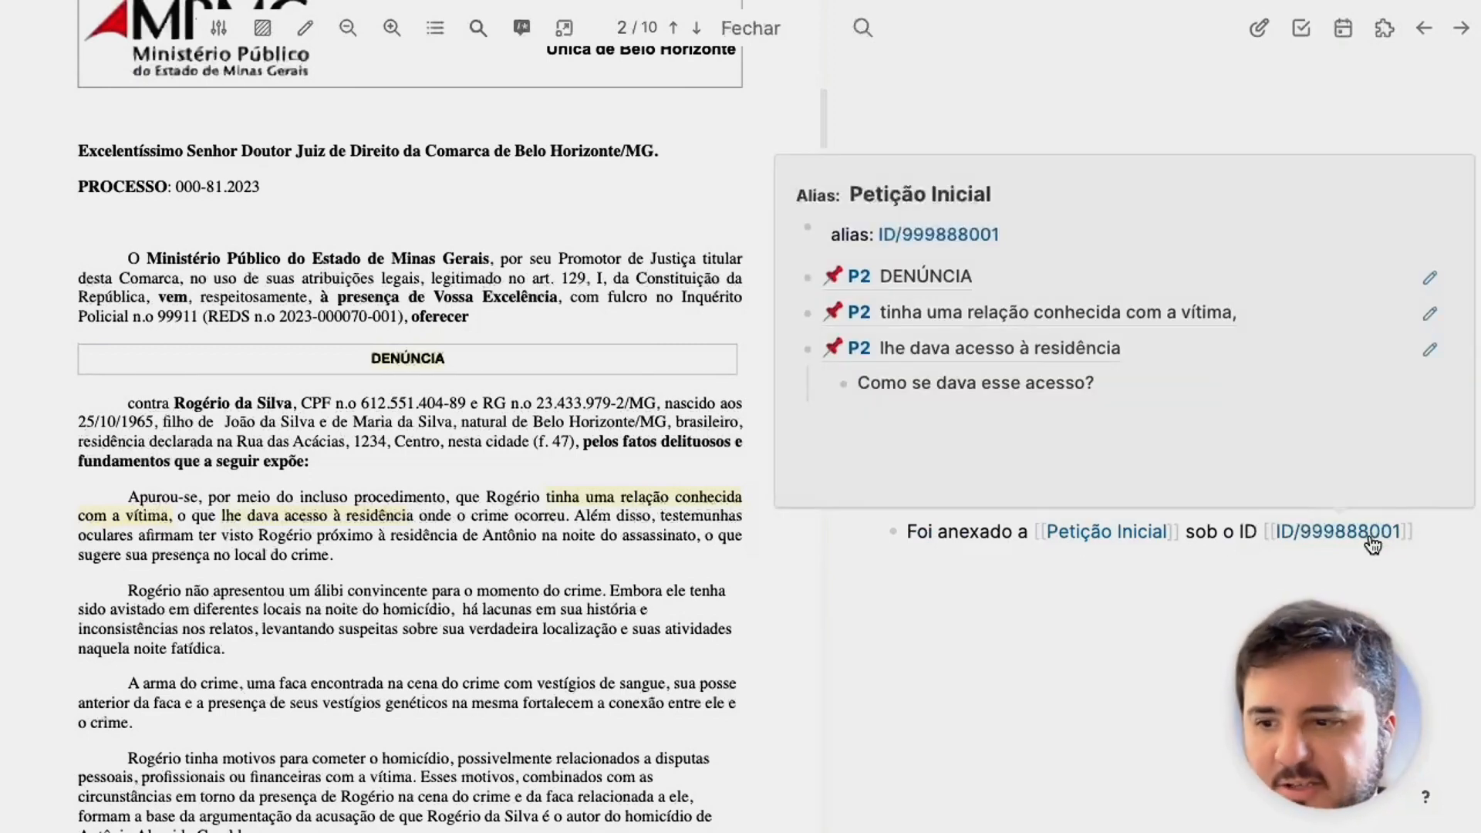
scroll(550, 444, down, 5)
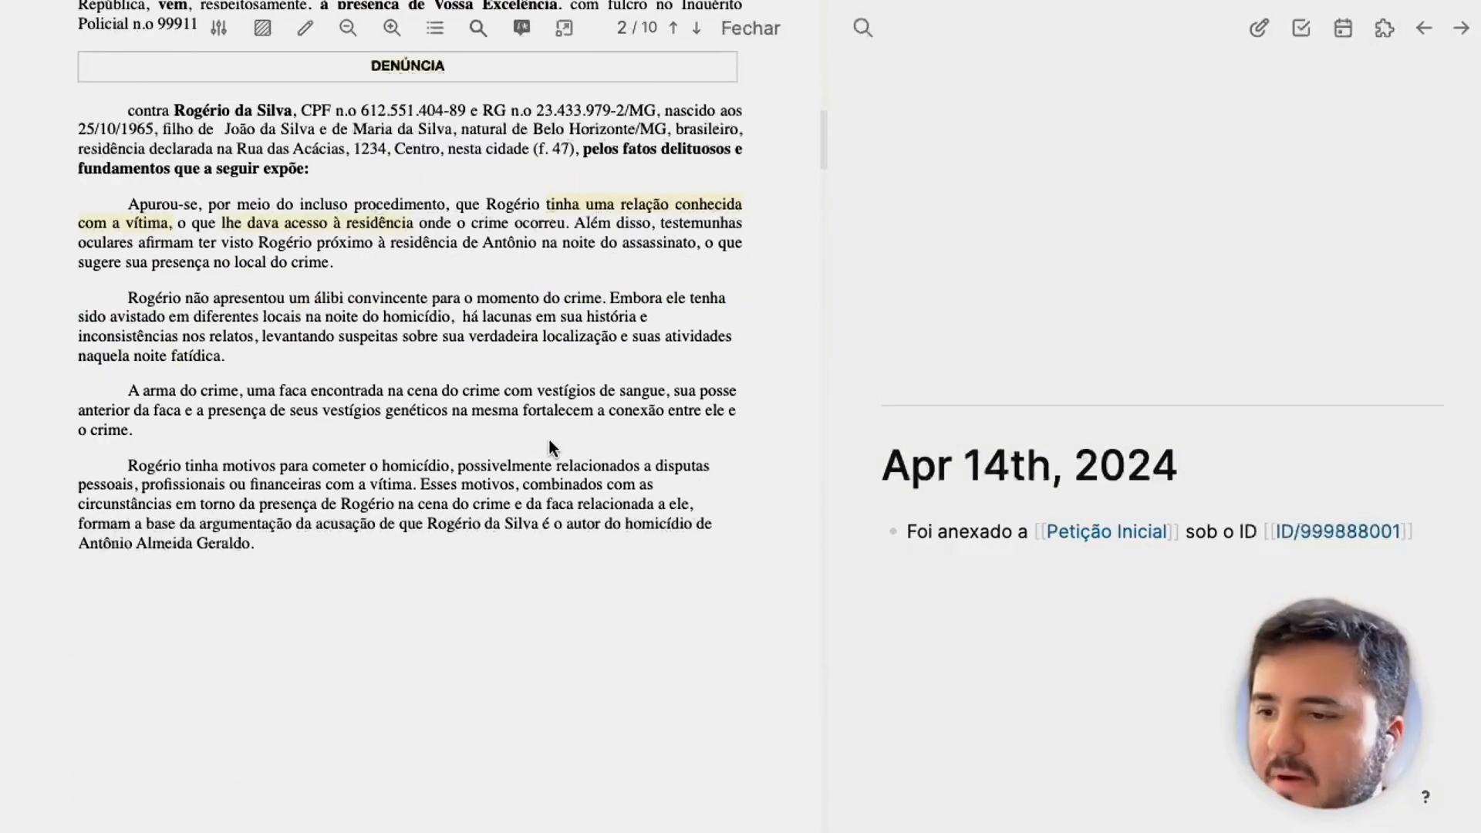
Follow the [[Petição Inicial]] link from the Apr 14th journal and review its P2 highlights and linked references.
click(1116, 532)
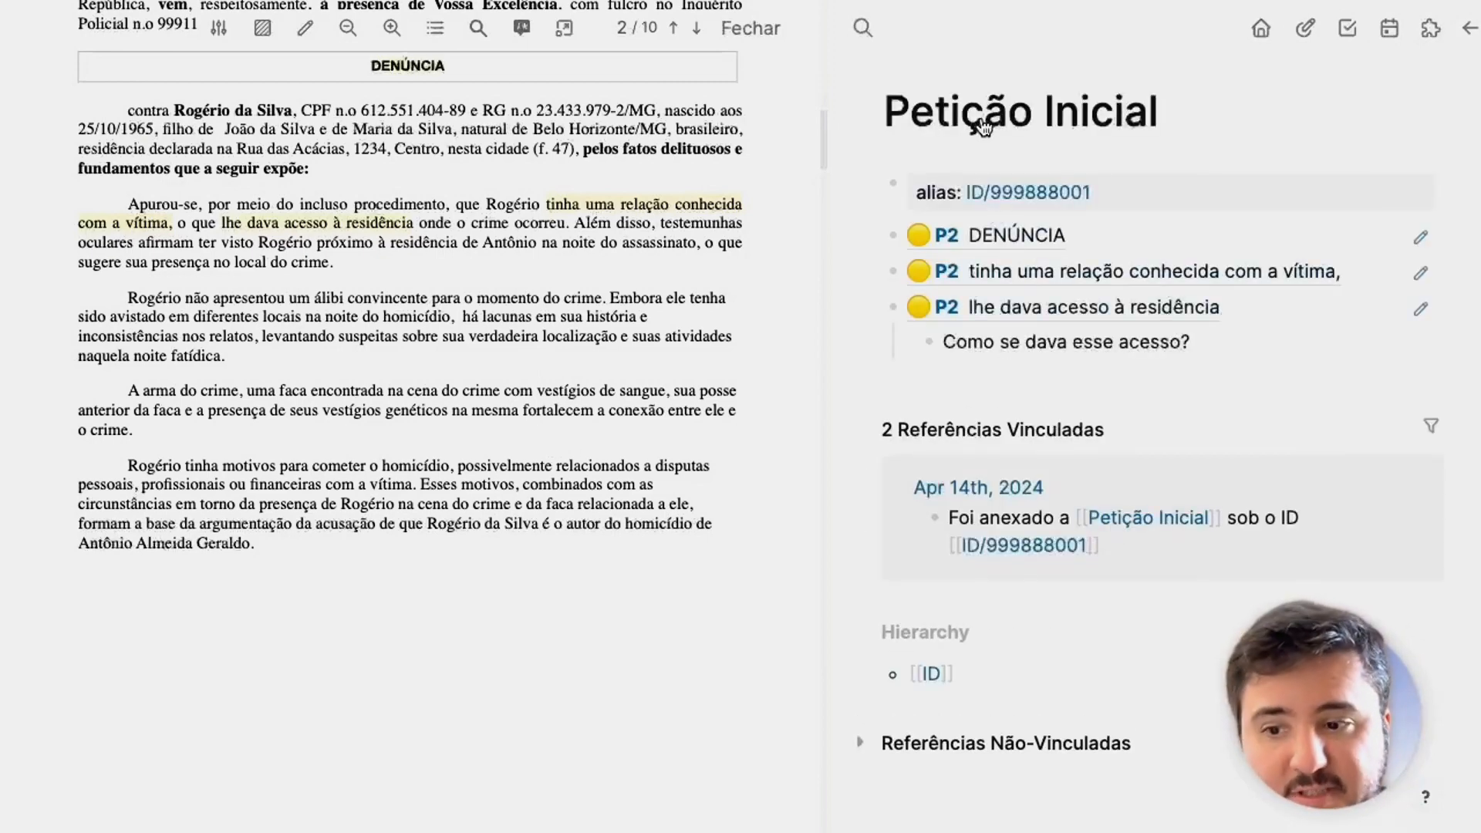
scroll(934, 503, down, 1)
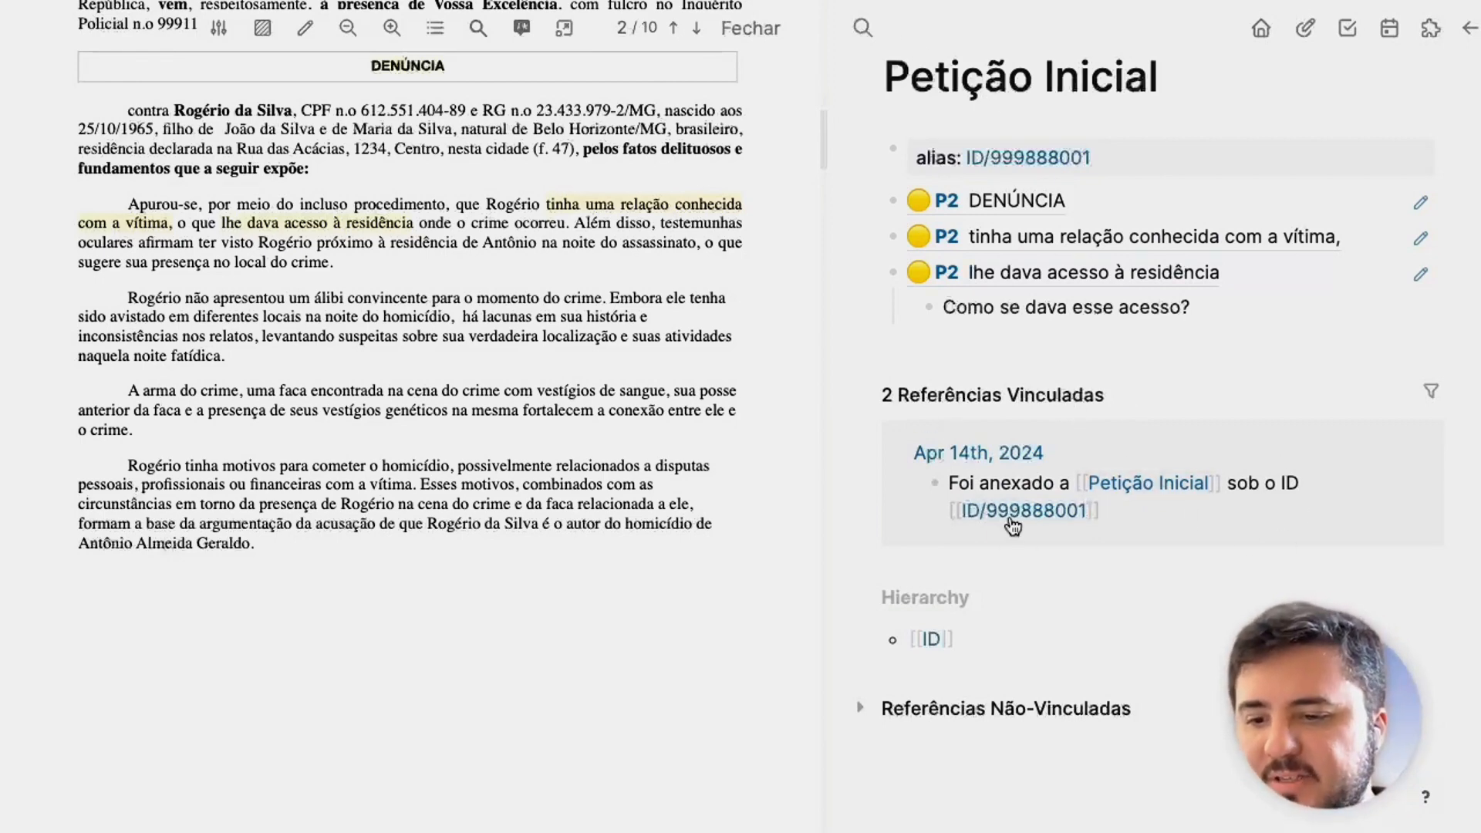
mouse_move(1012, 525)
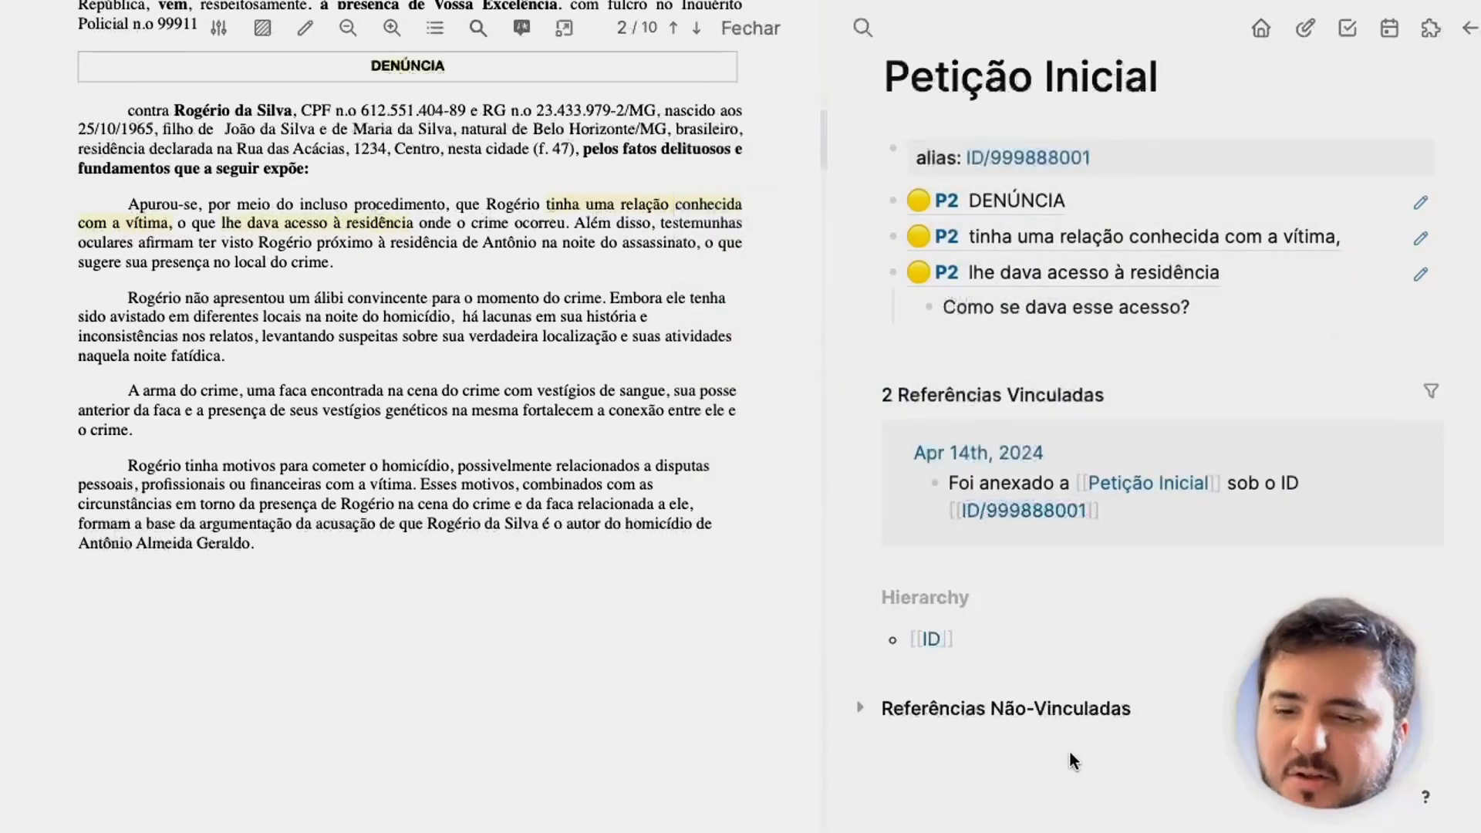